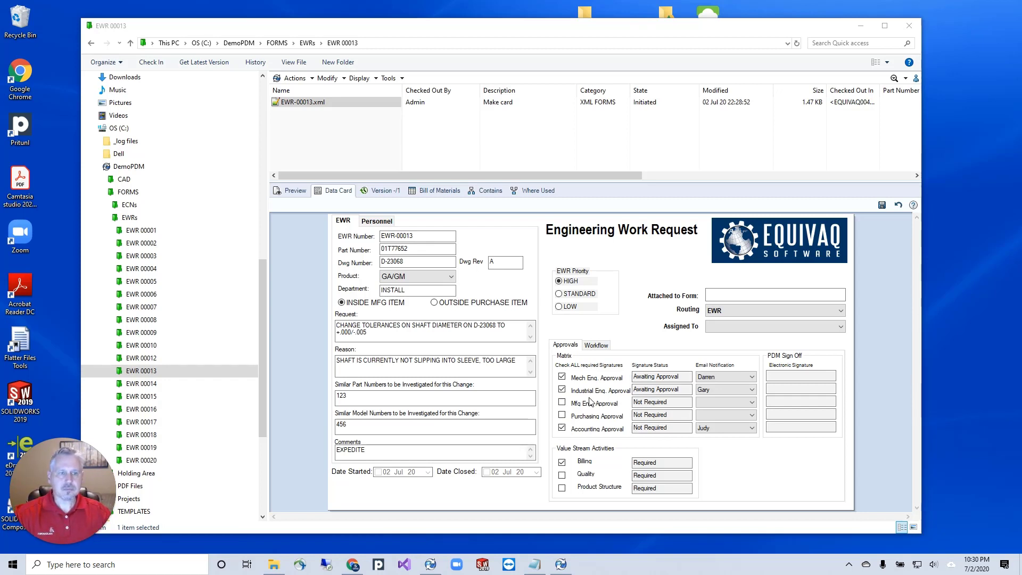
Require the Mfg Eng. approval on the EWR-00013 data card and choose that approver's e-mail notification recipient.
click(563, 402)
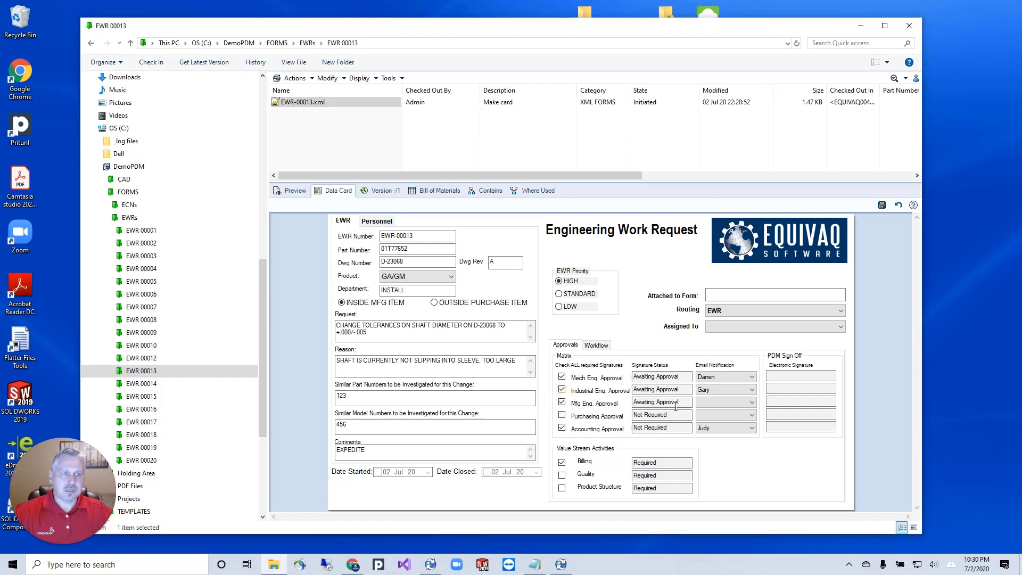
click(718, 402)
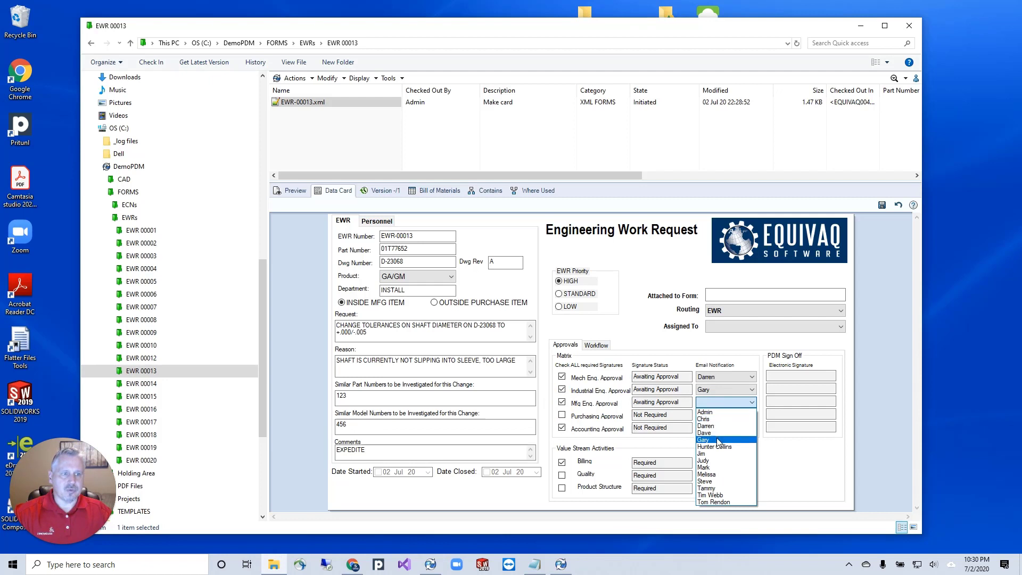
click(713, 454)
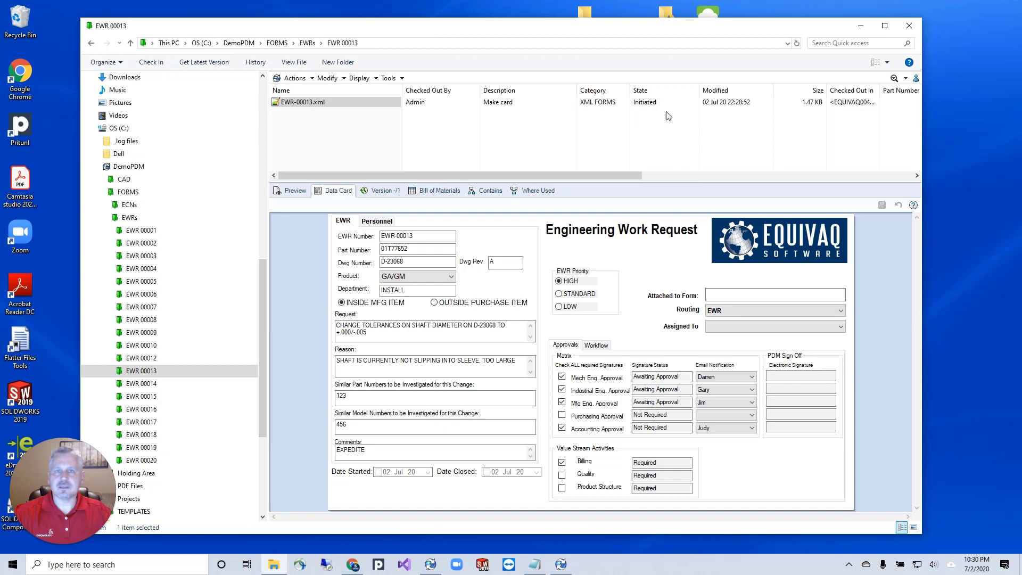
Review the version details of EWR-00013.xml and check the file in with the comment "COMPLETED DATACARD".
click(385, 191)
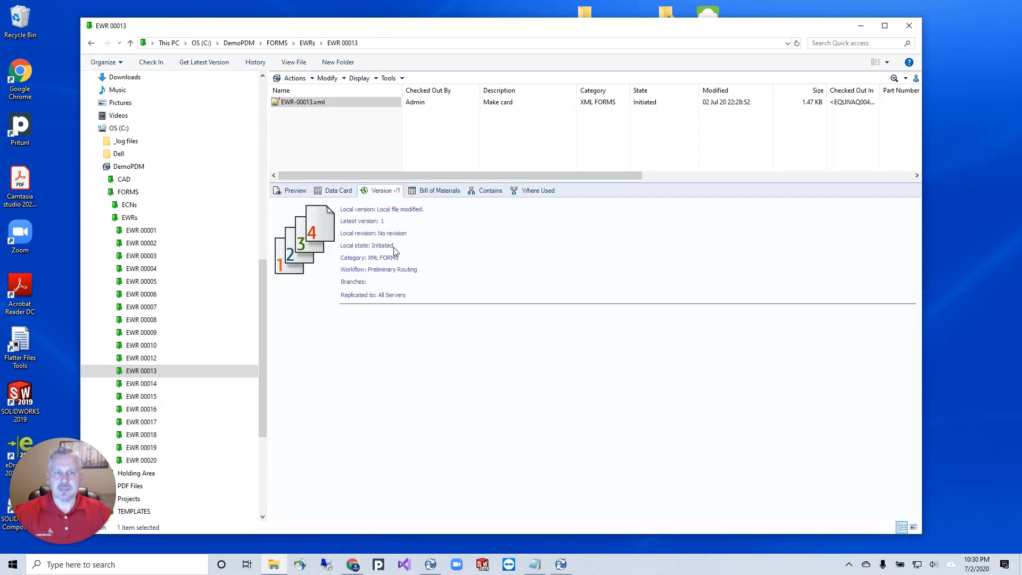
click(339, 191)
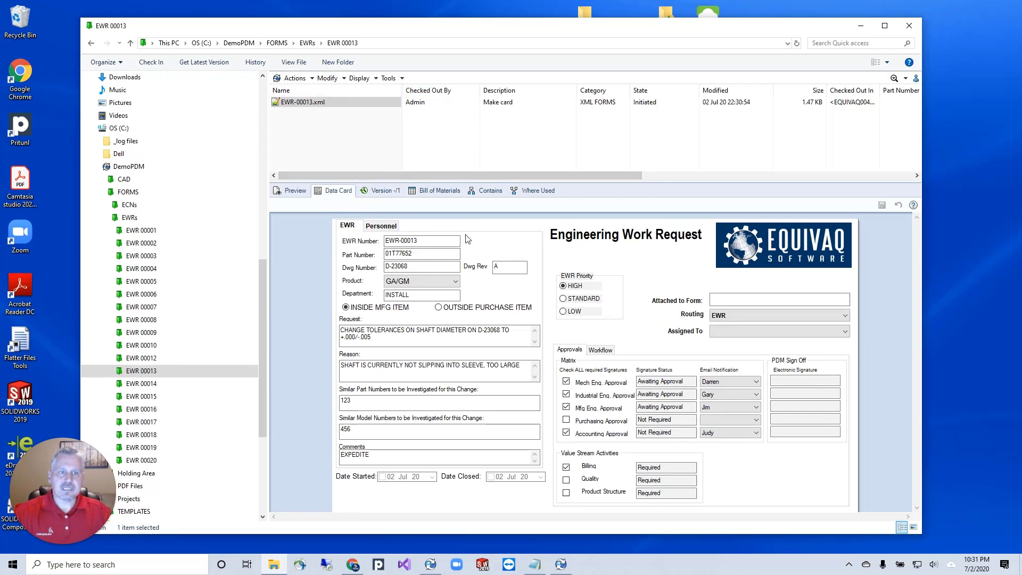
click(151, 61)
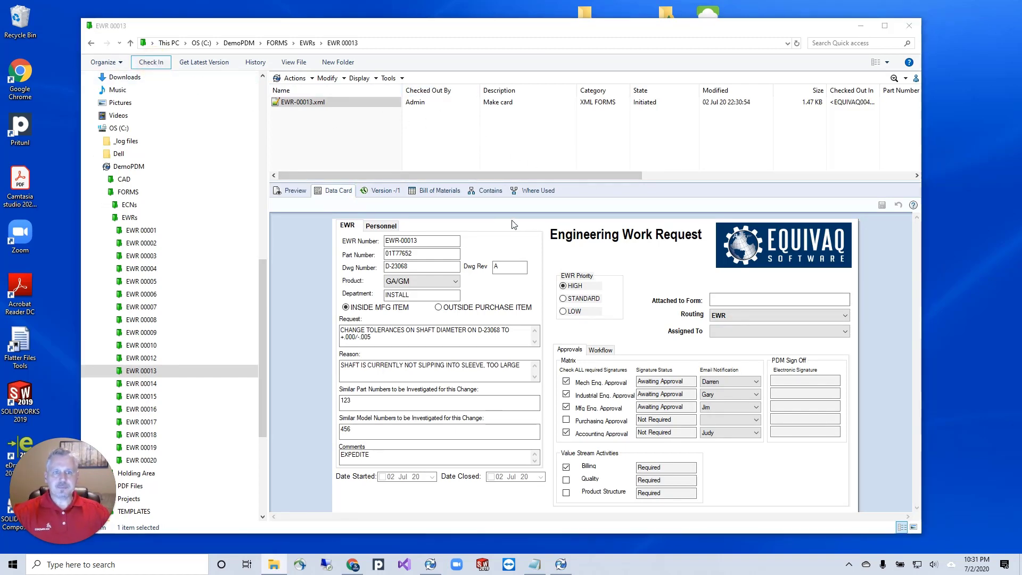
text(COMPL)
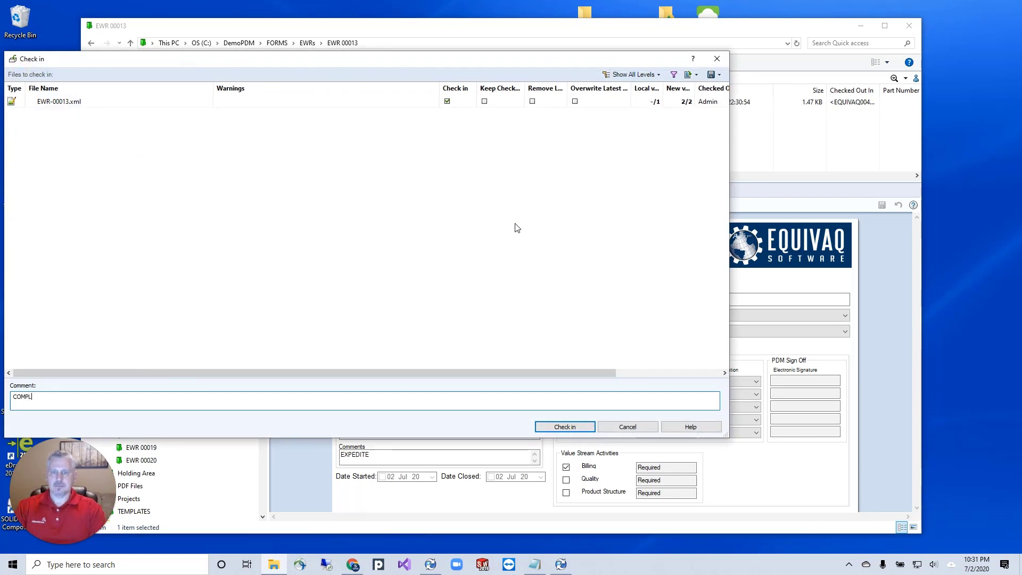
text(ETED DATACA)
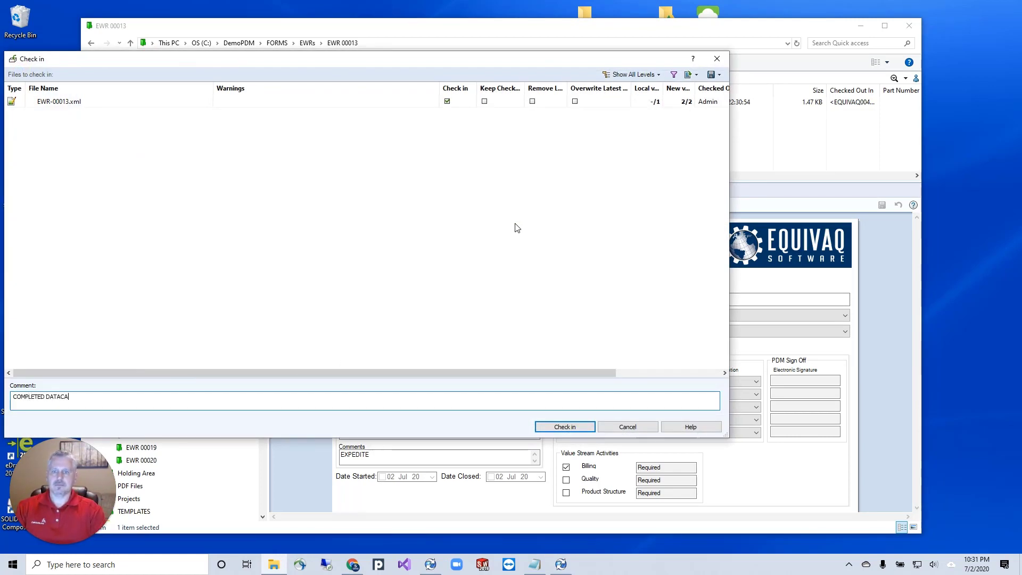
text(RED)
key(BackSpace)
key(BackSpace)
text(D)
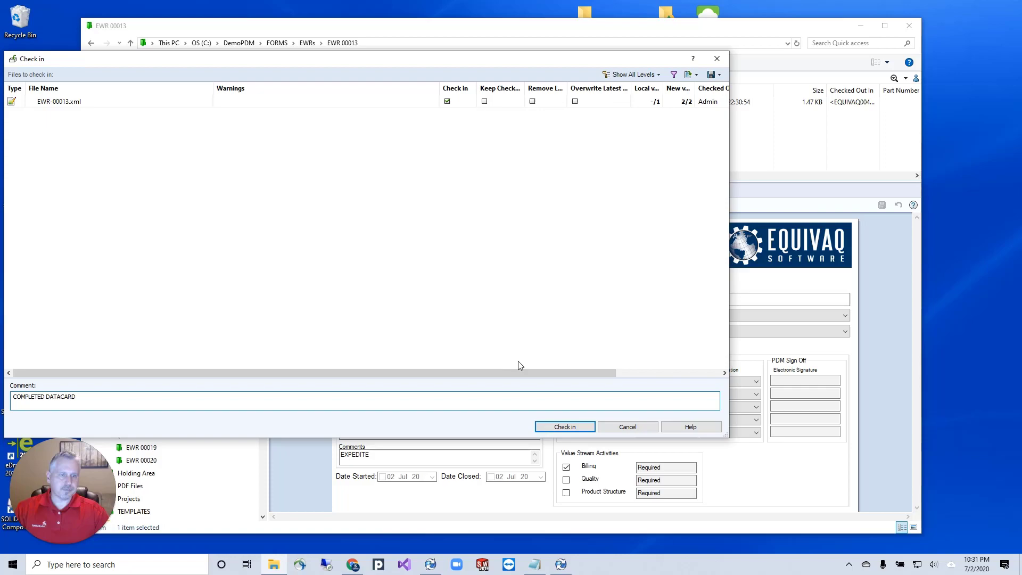
click(557, 428)
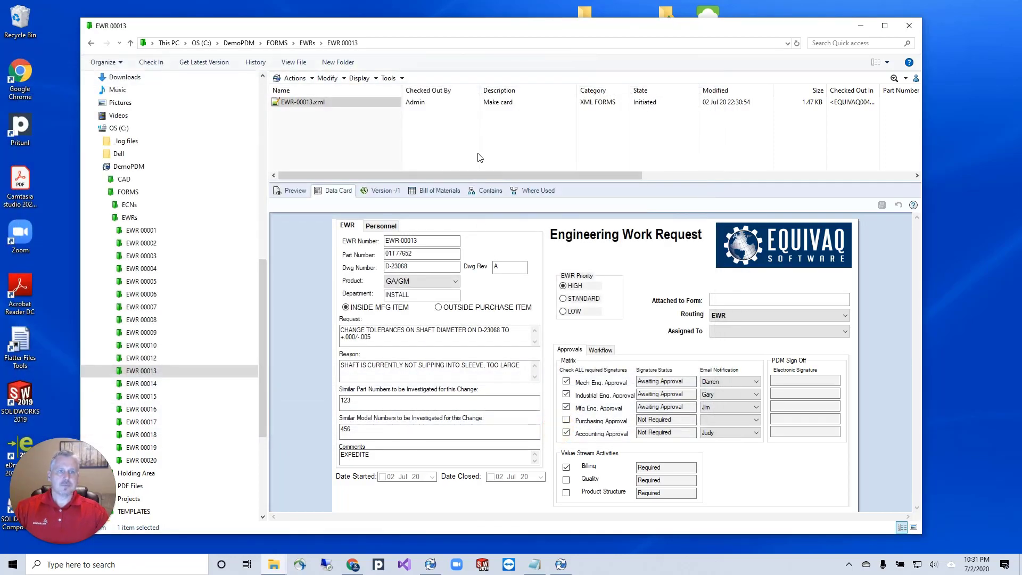
Switch to SOLIDWORKS PDM Administration and examine the eQ EWR workflow from IN PROGRESS through the linked eQ FORM MULTI APPROVAL workflow's Mechanical Approves transition.
click(431, 564)
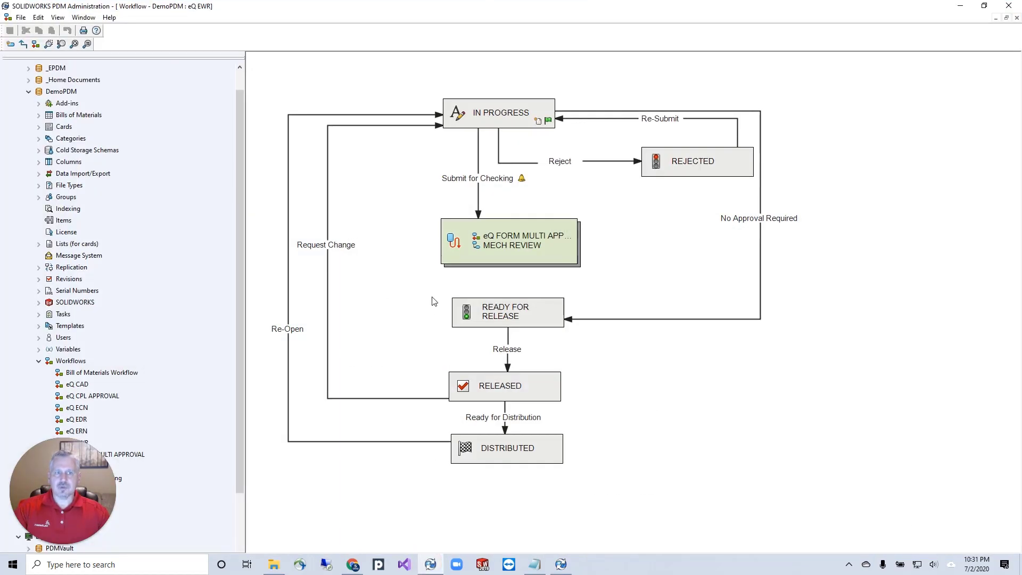
click(512, 122)
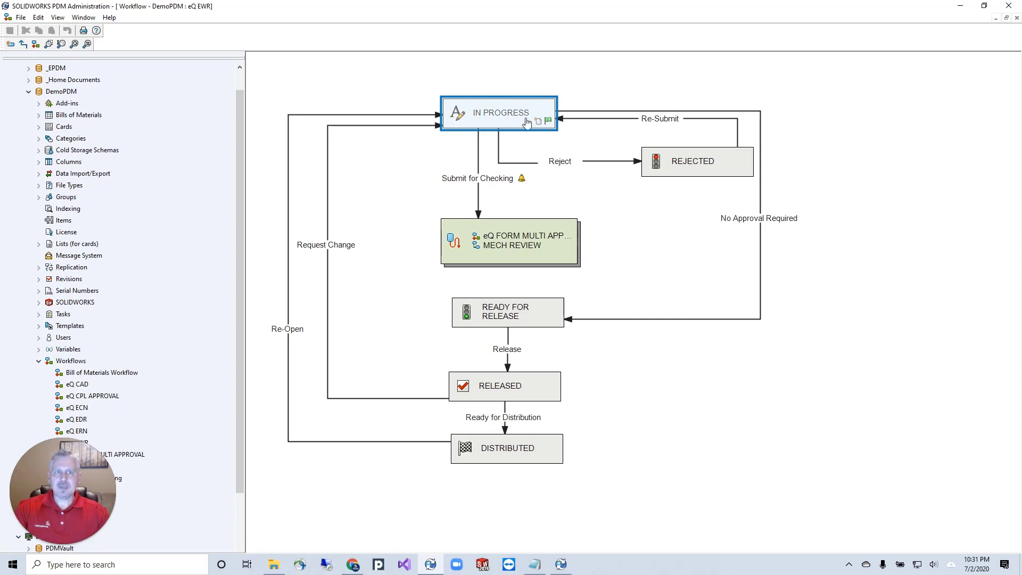
click(478, 142)
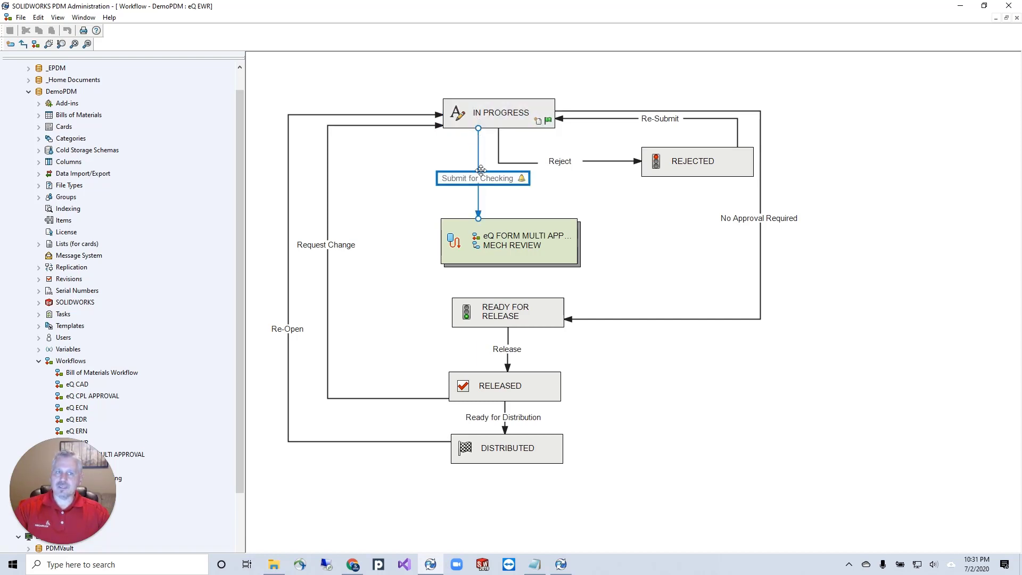
click(480, 228)
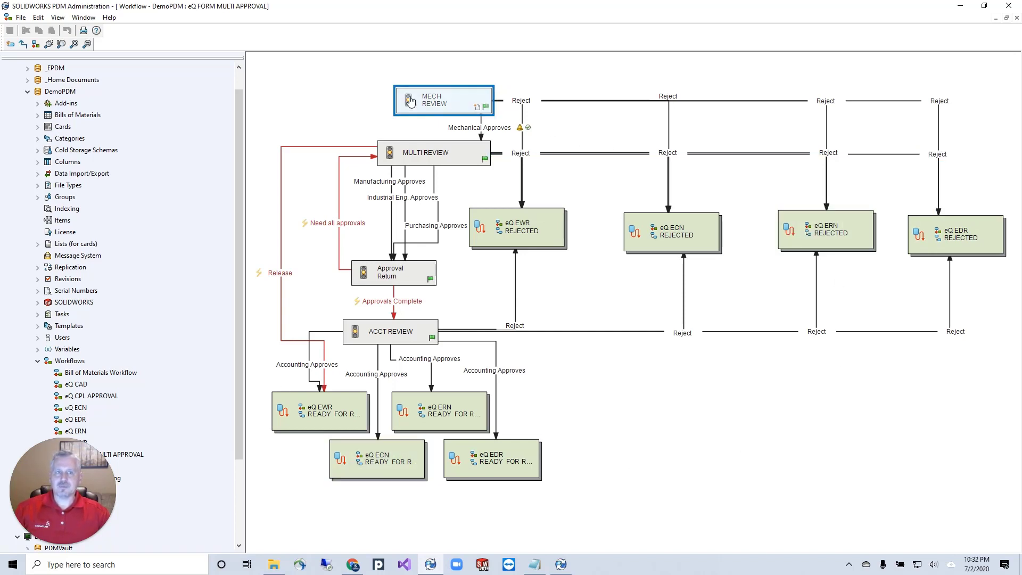
click(474, 128)
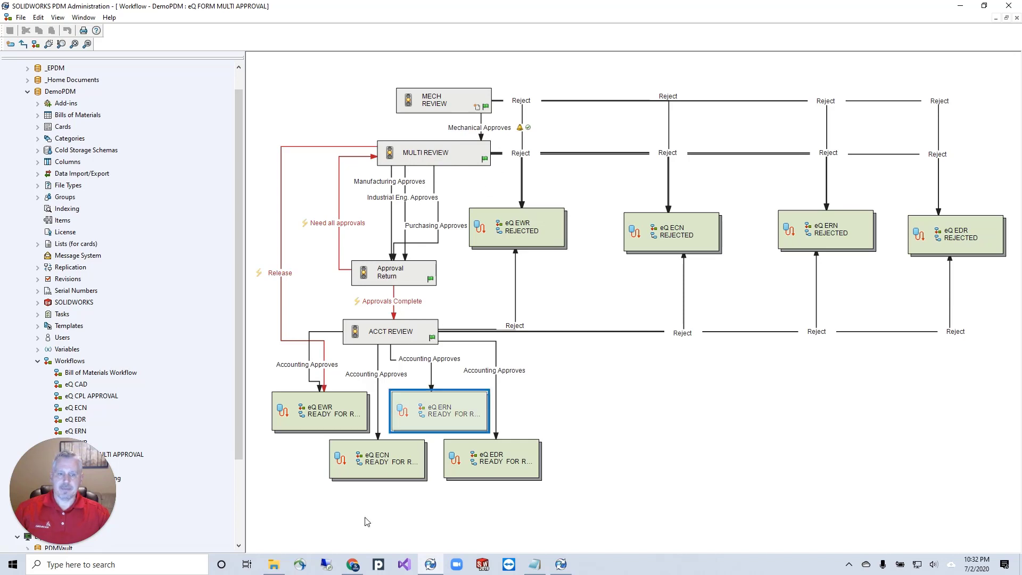
Back in the vault, submit EWR-00013.xml for checking with comment "Submit for checking" and a notification comment asking the approver to expedite the high-priority shaft diameter.
click(274, 564)
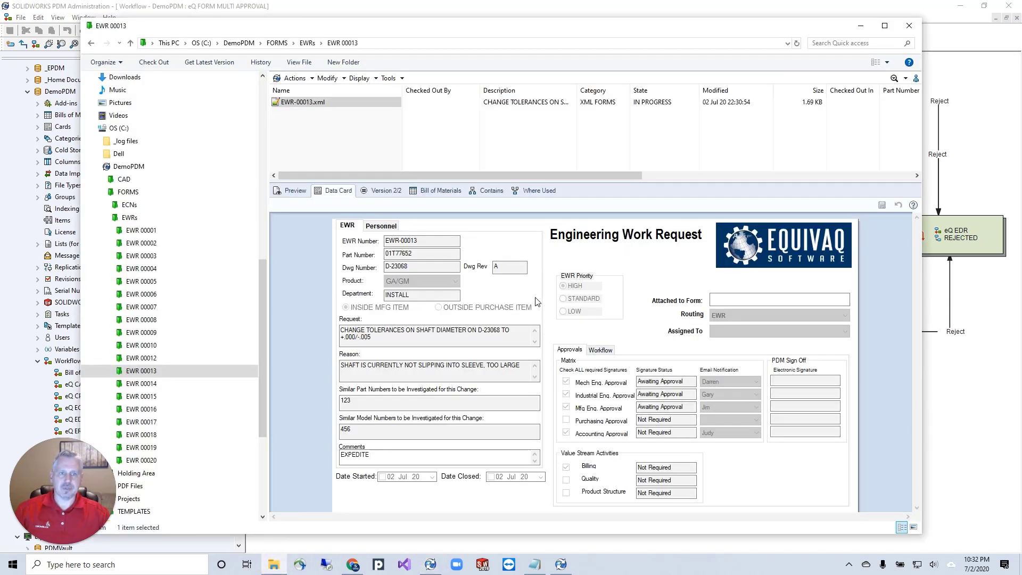
click(343, 104)
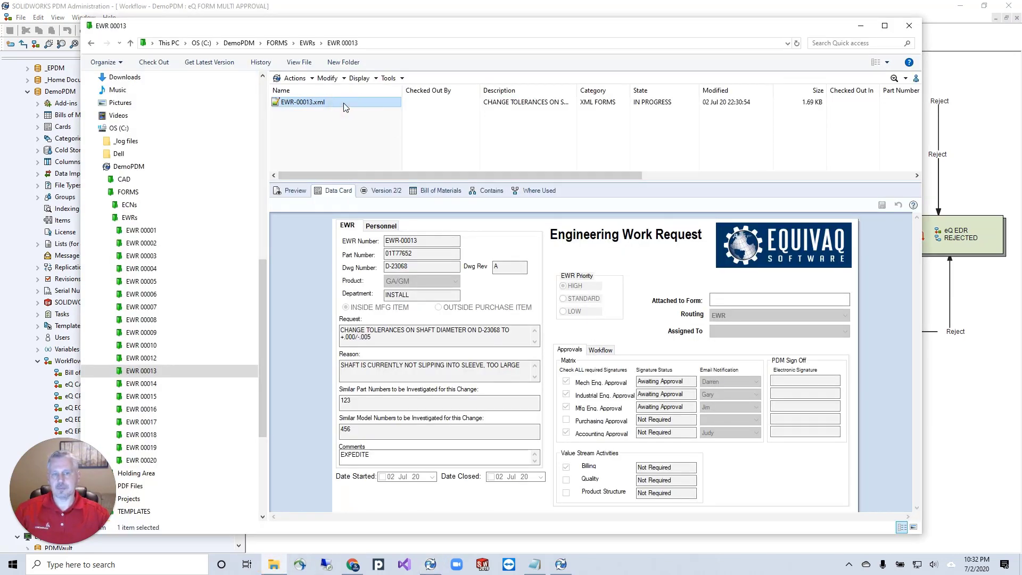
right_click(343, 103)
mouse_move(432, 309)
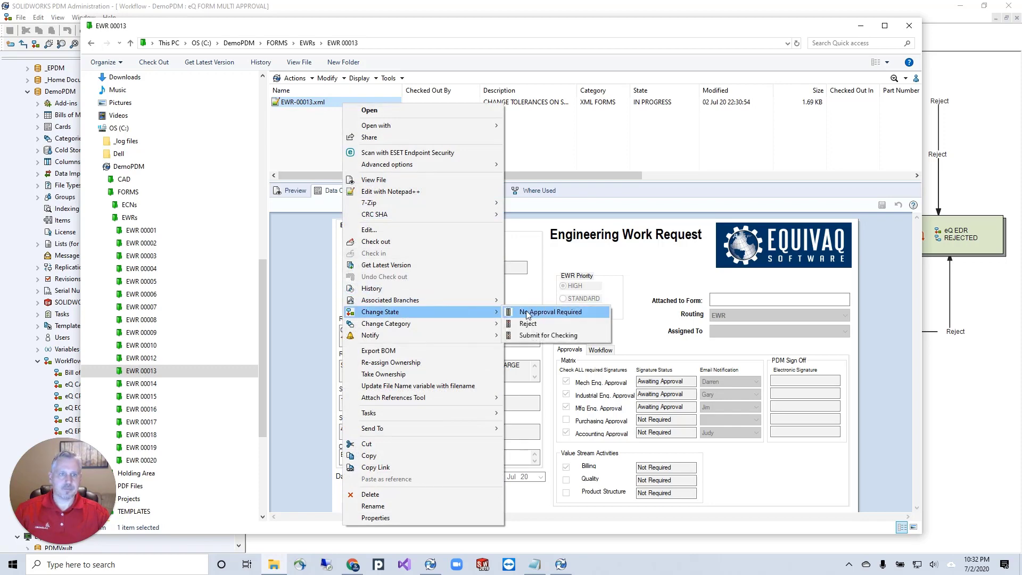
click(538, 335)
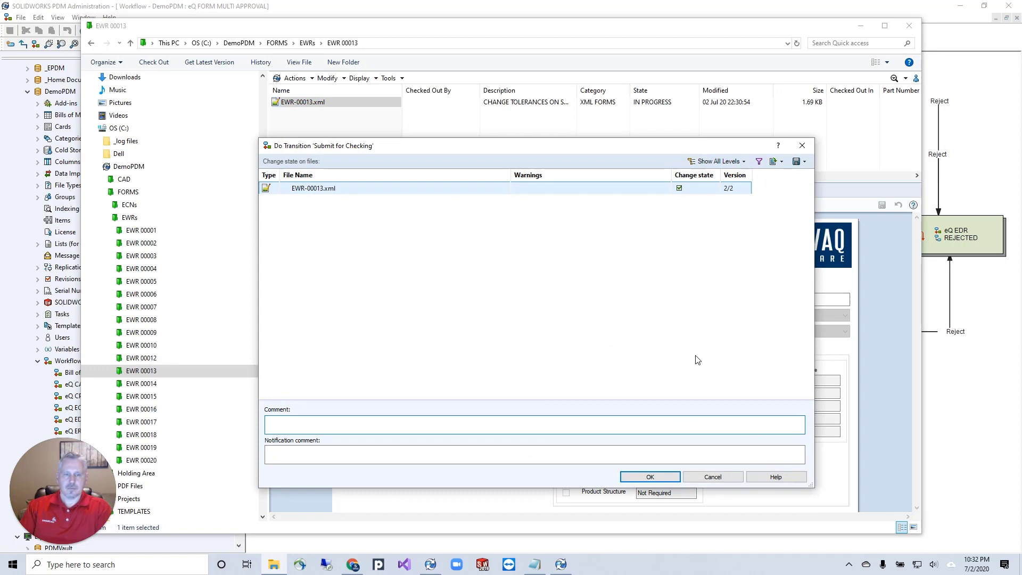
text(SUM)
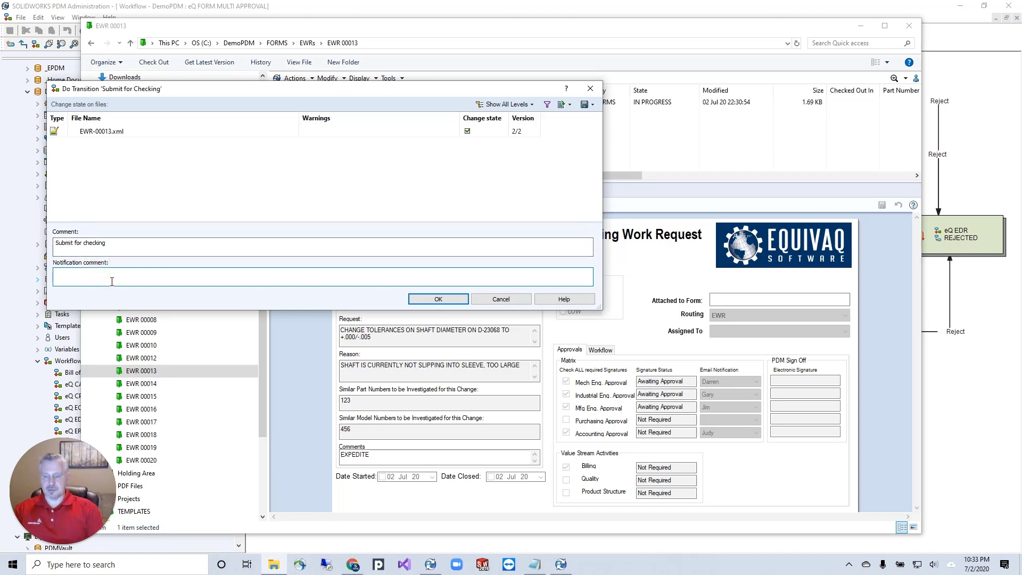
text(Darren, please expedite. Shaft diameter on shop tooling is at stake and high priority.)
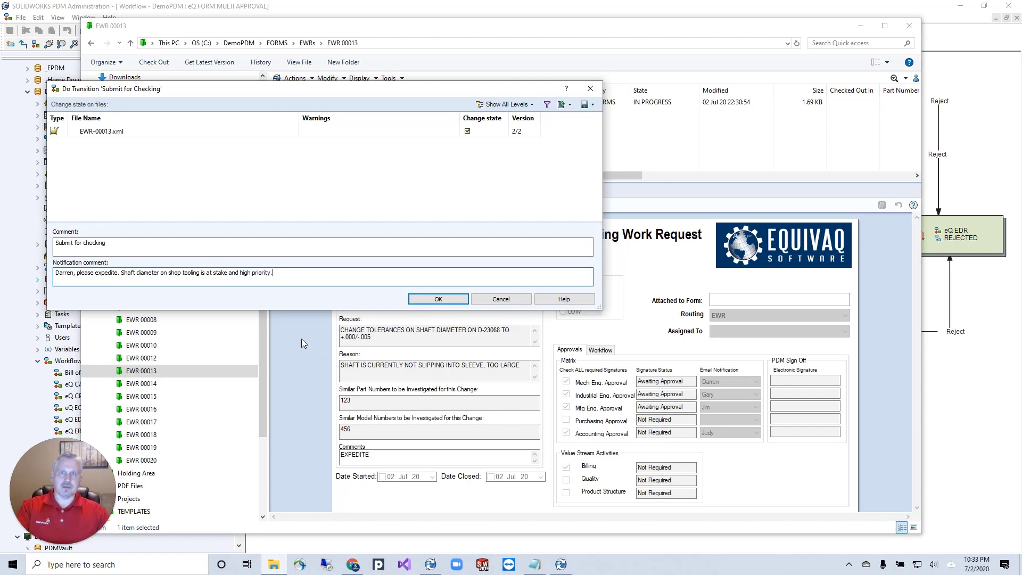
click(420, 298)
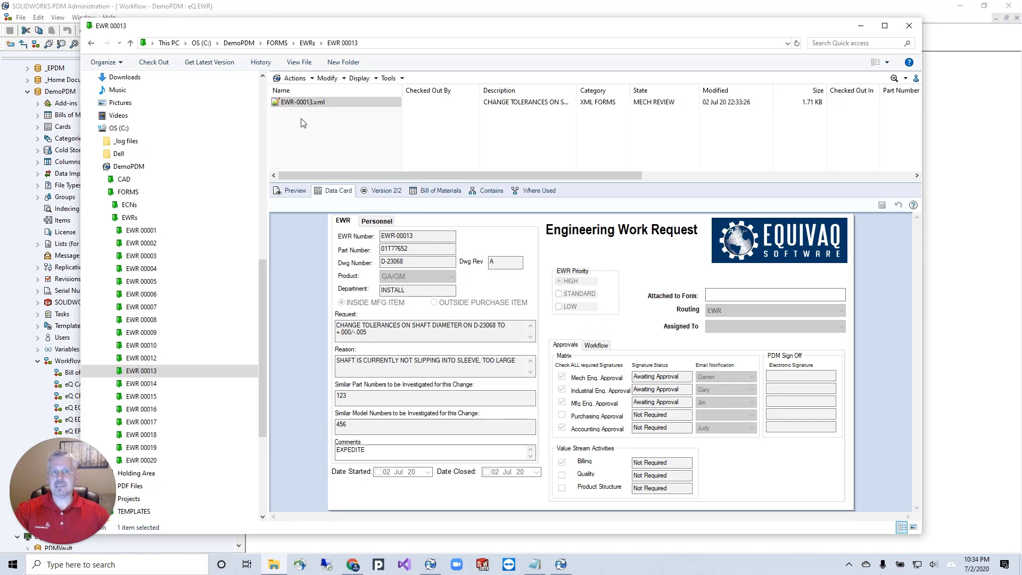
In PDM Administration, follow the eQ EWR workflow into eQ FORM MULTI APPROVAL and display the notifications of the Mechanical Approves transition.
click(962, 260)
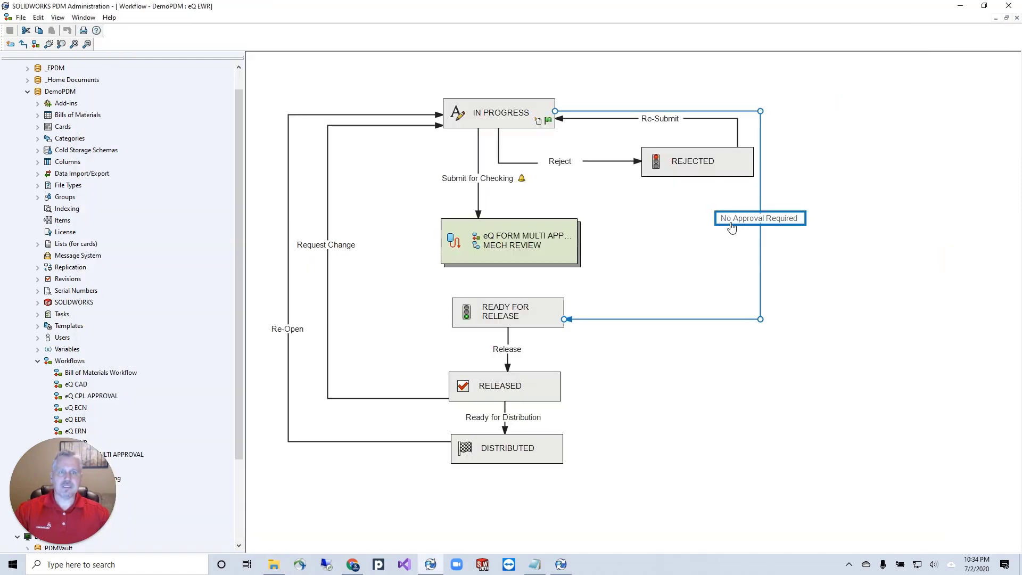
double_click(516, 258)
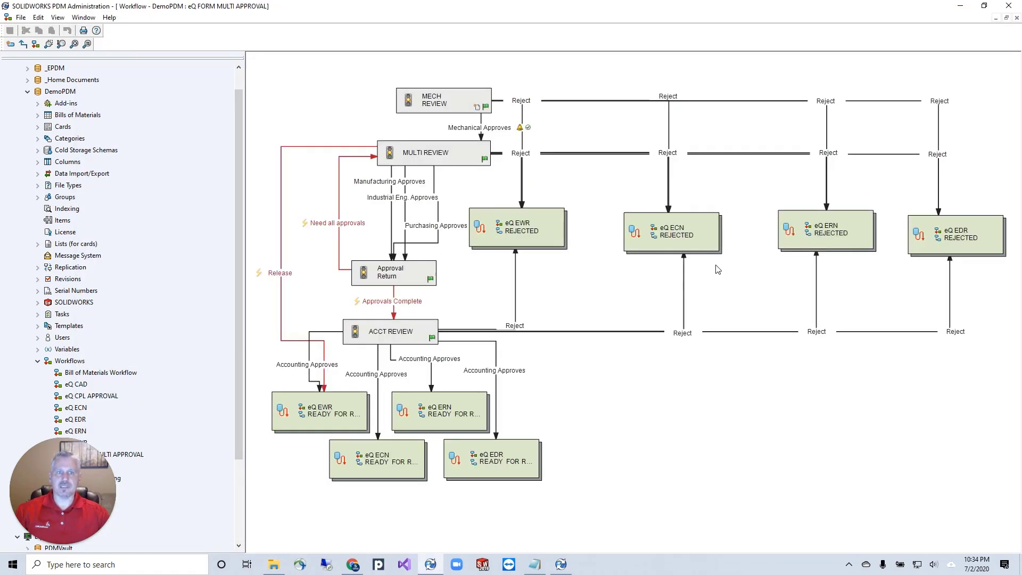
click(452, 105)
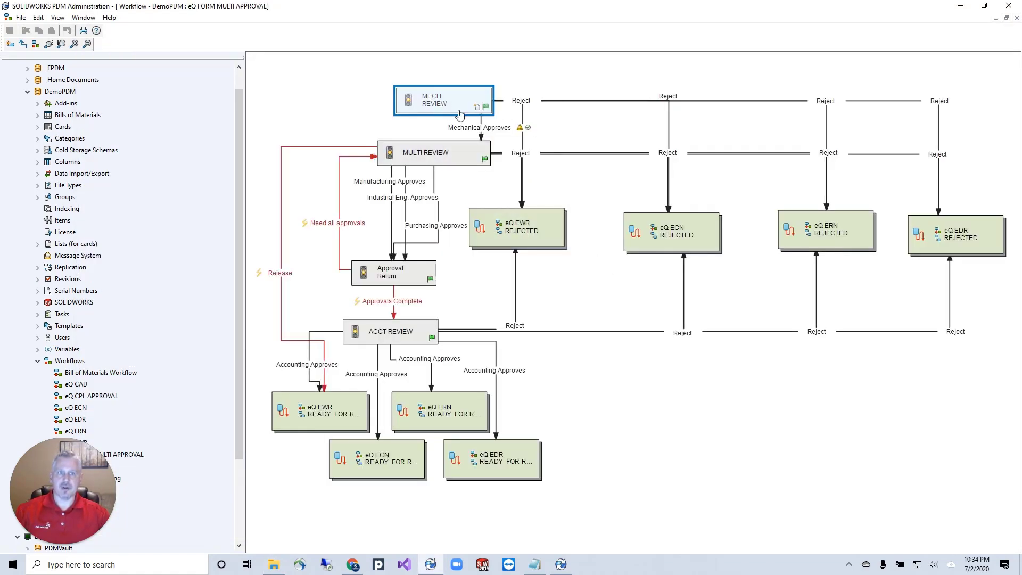
click(474, 157)
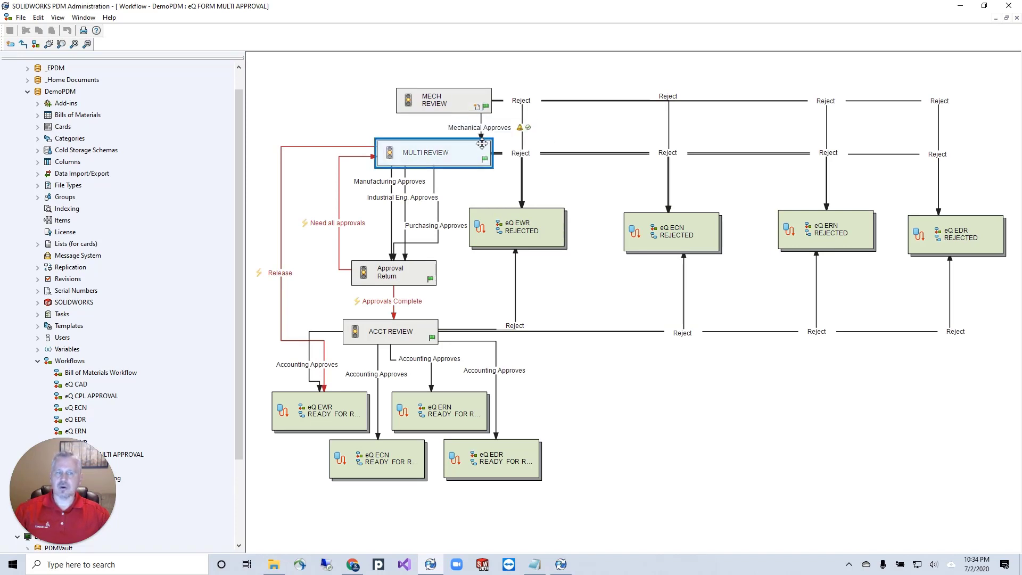
double_click(491, 127)
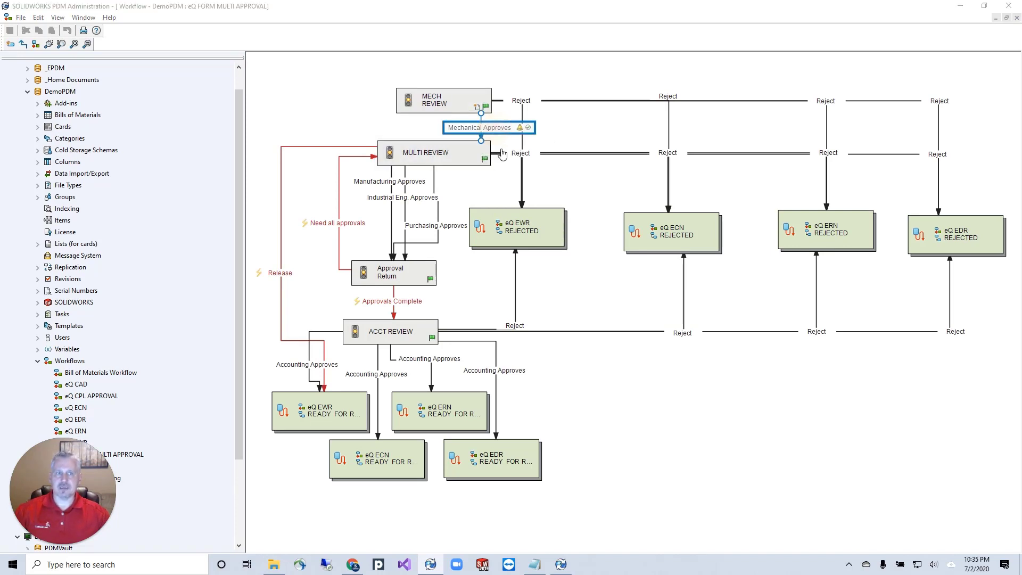
click(684, 287)
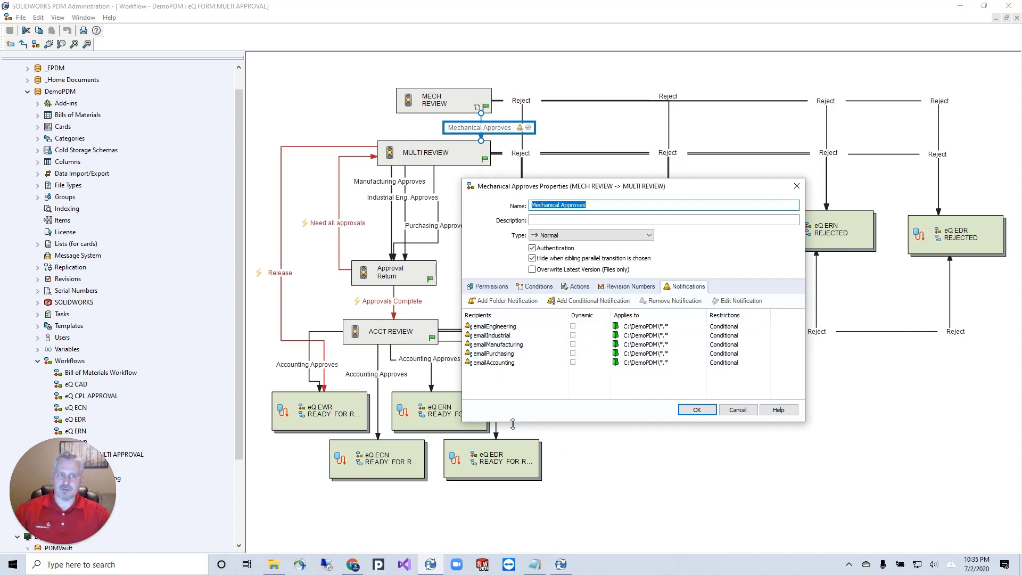
Examine the email notification variables on the eQ EWR DataCard in Card Editor, and dismiss the Mechanical Approves properties without changes.
click(561, 564)
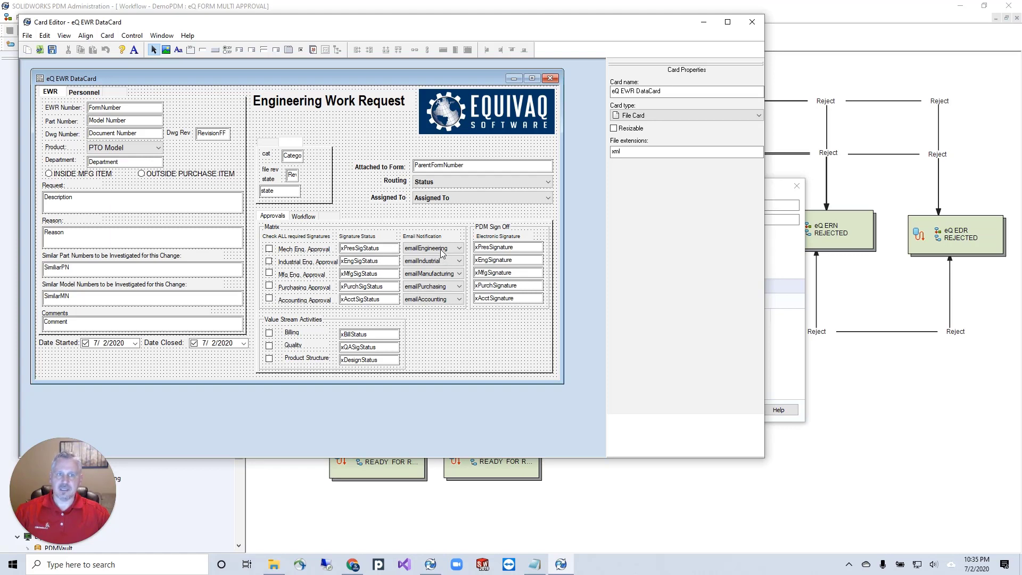
click(702, 23)
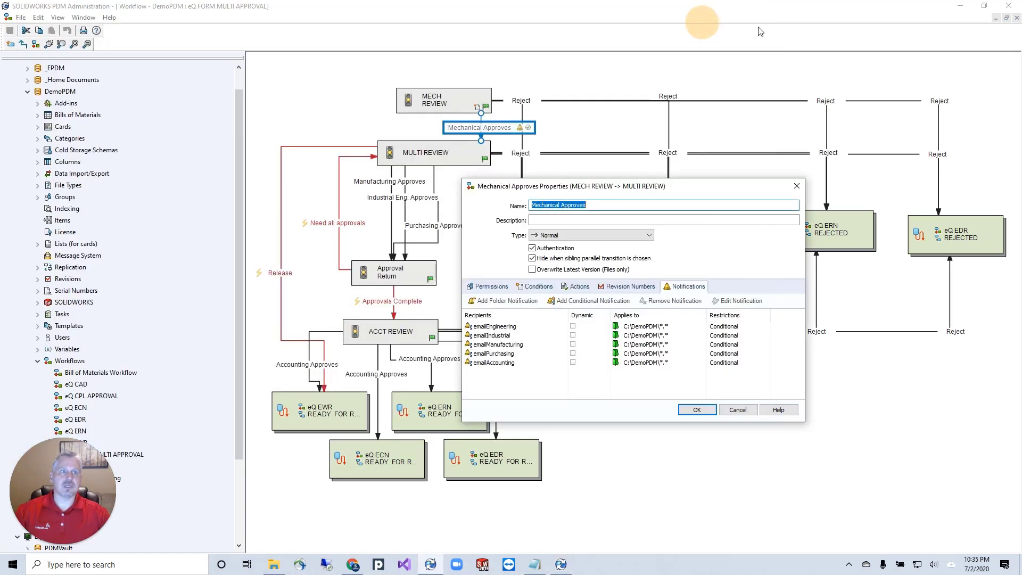
click(738, 409)
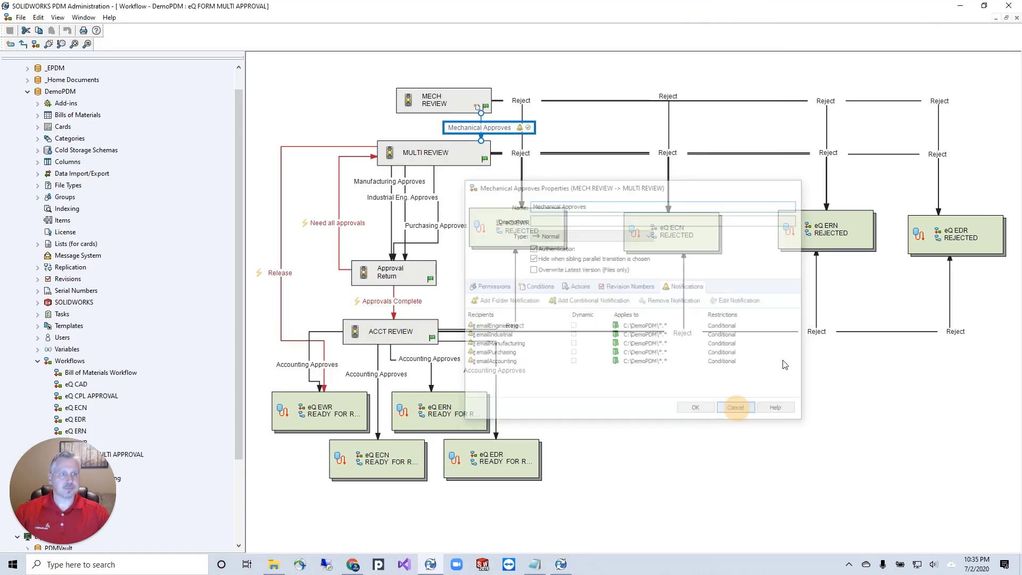
click(960, 6)
In the vault, run Mechanical Approves on EWR-00013.xml with comment "Mechanical approves", notification comment "Please expedite! Shaft diameter tooling has failed and production is down!", and the password.
click(312, 104)
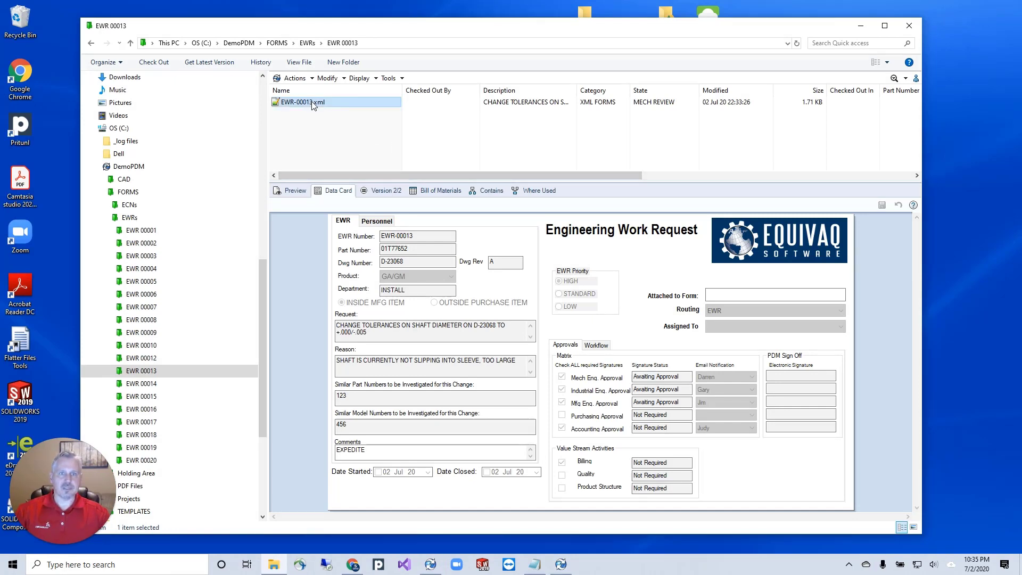
right_click(313, 104)
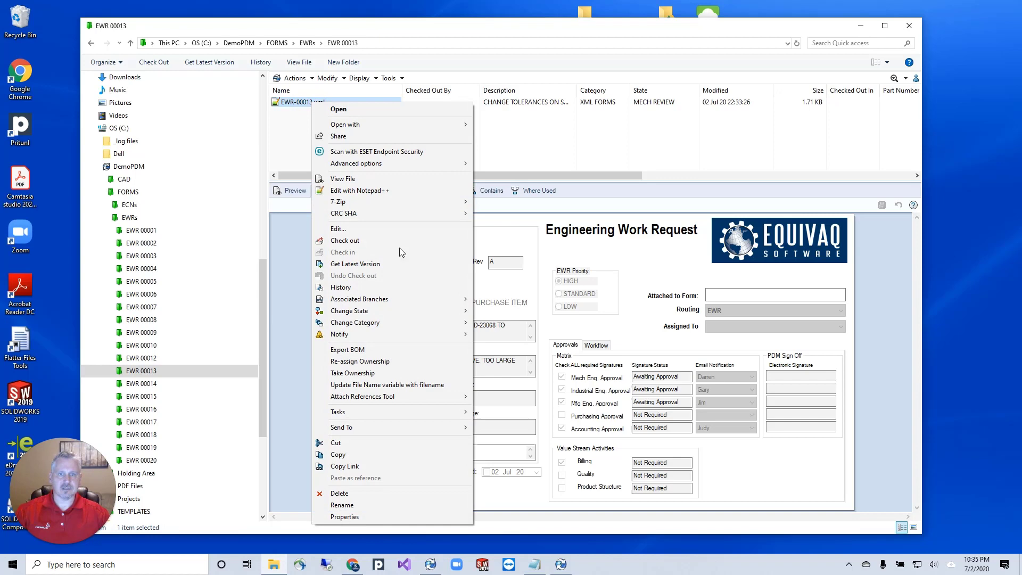
mouse_move(420, 311)
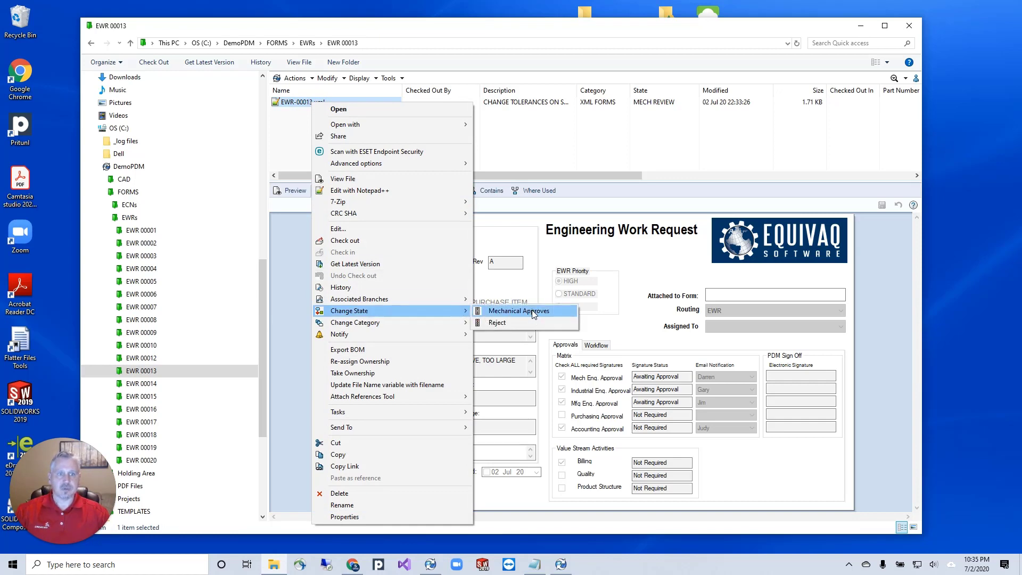
click(533, 311)
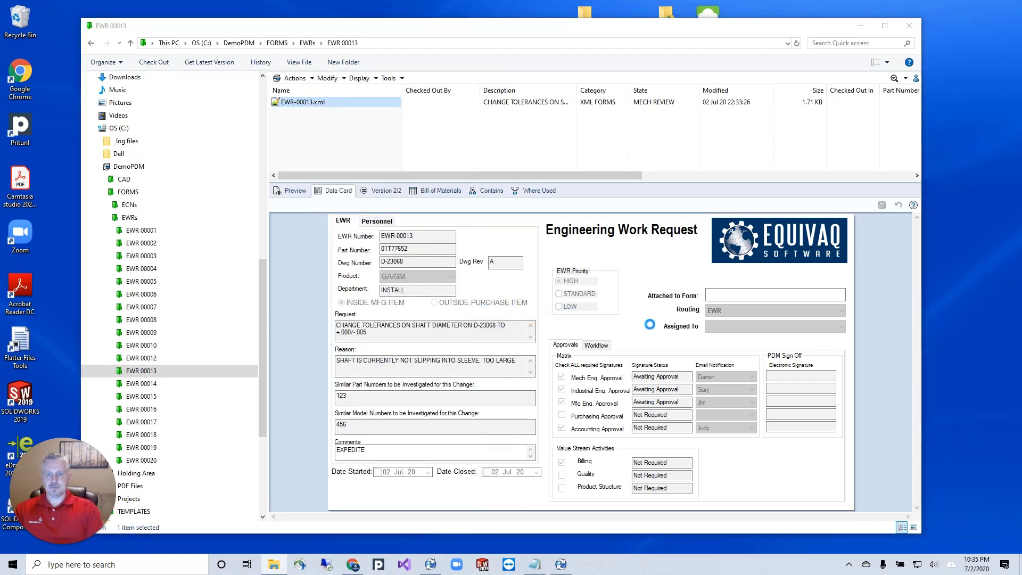
text(Mechanical approves)
key(Tab)
text(Please expedite! Shaft diameter tooling has failed and production is down!)
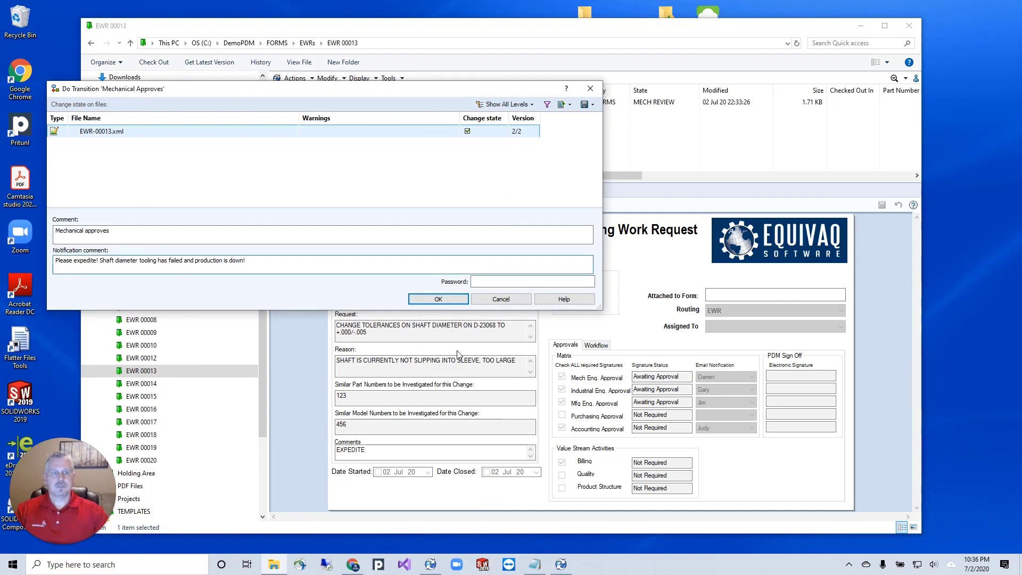
click(503, 281)
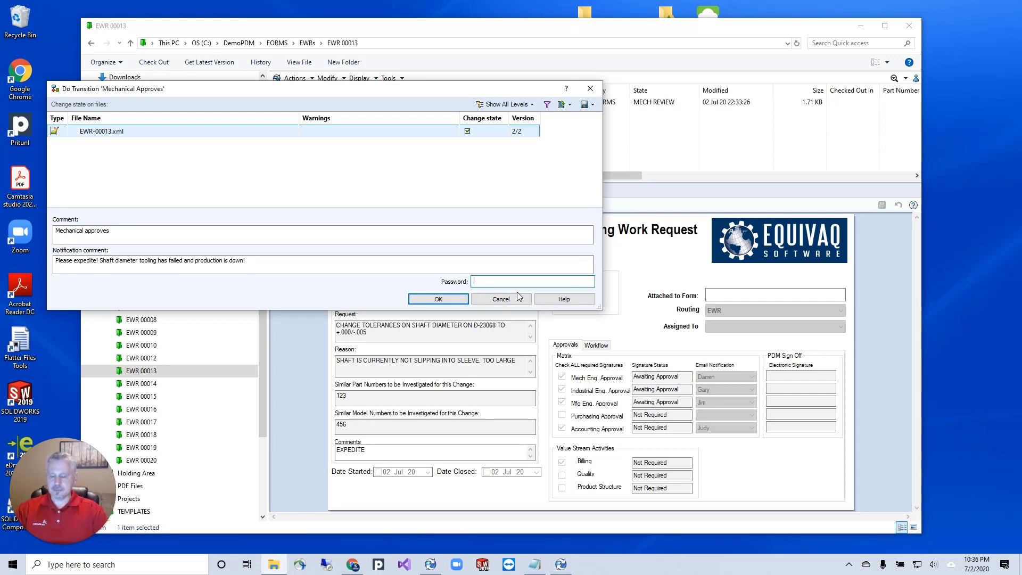
text(*******)
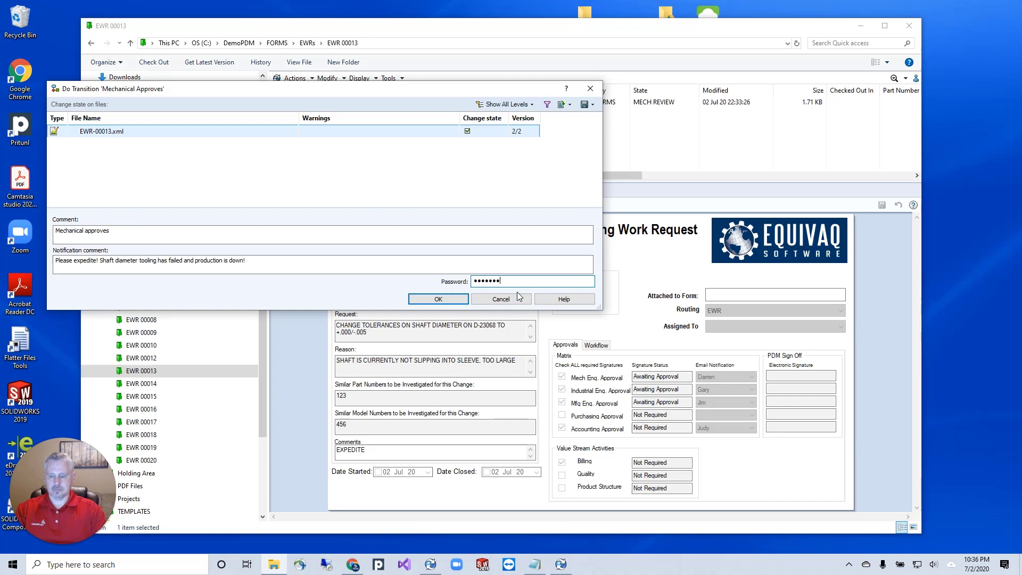
click(436, 300)
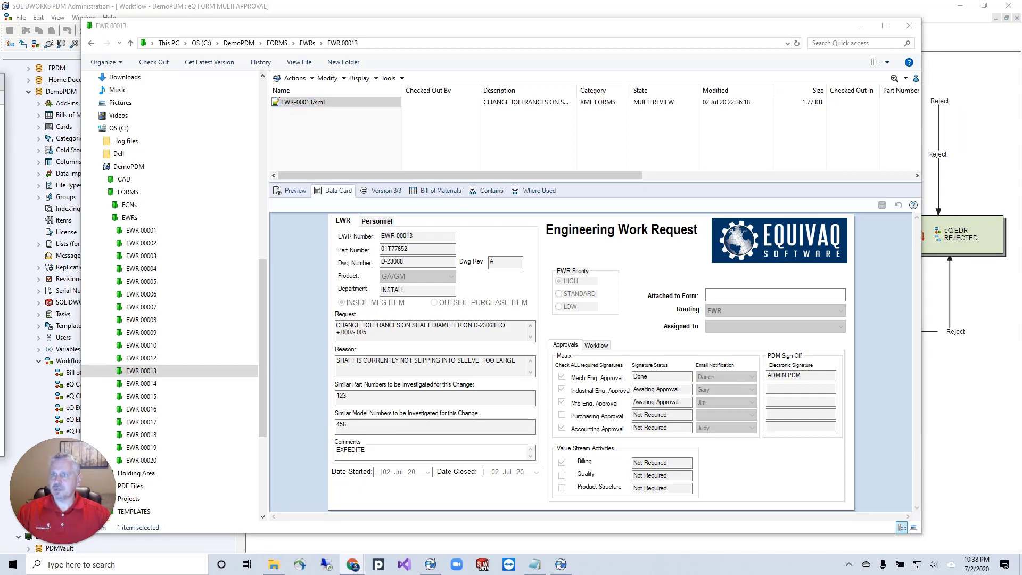
Read the SOLIDWORKS PDM notification email about the state change to MULTI REVIEW, and close the message.
drag(232, 104, 285, 24)
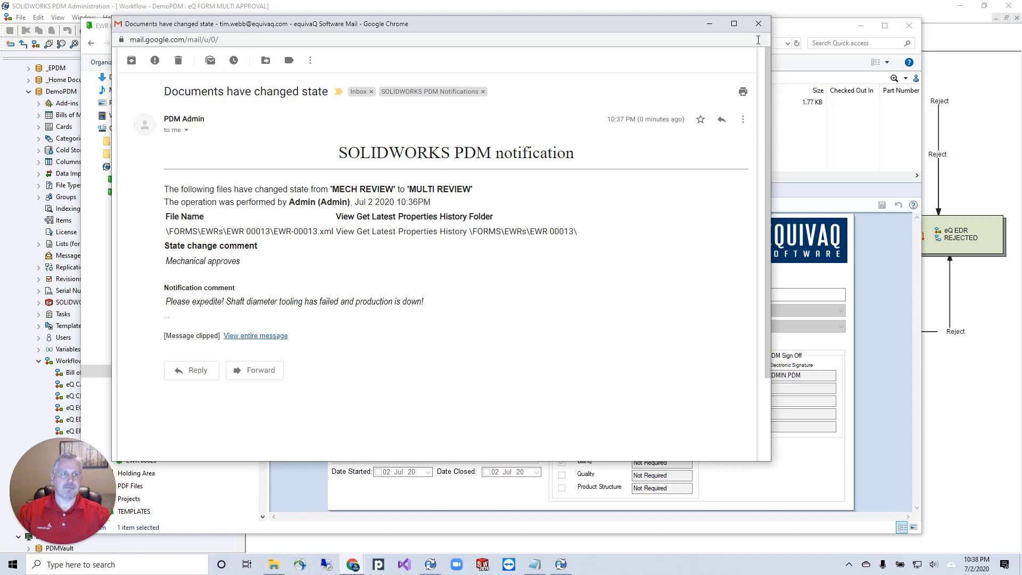
click(758, 24)
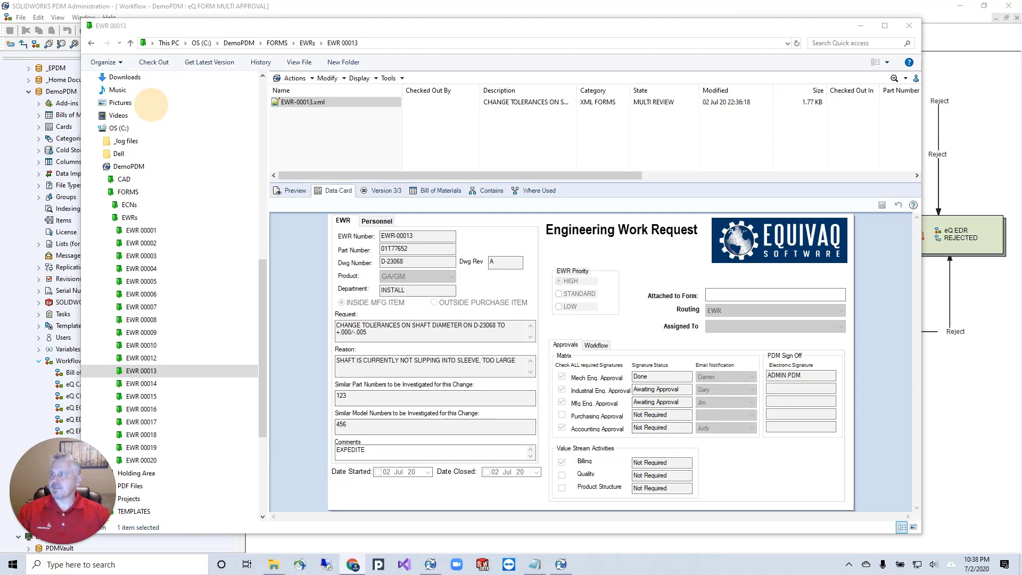
In PDM Administration, display the notifications of the Mechanical Approves transition and open the emailEngineering conditional notification.
click(954, 469)
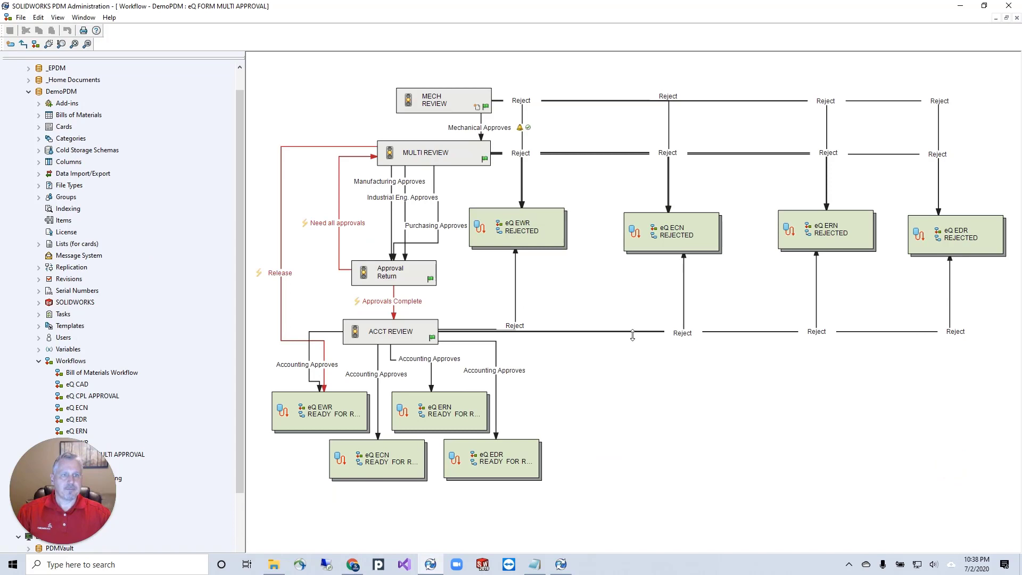
click(487, 130)
click(484, 145)
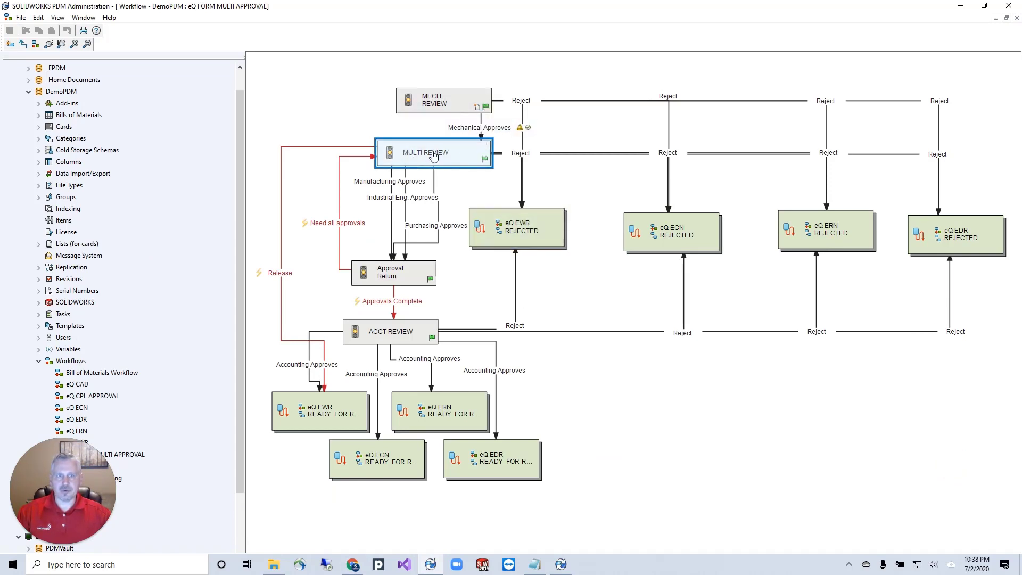
click(486, 129)
double_click(488, 131)
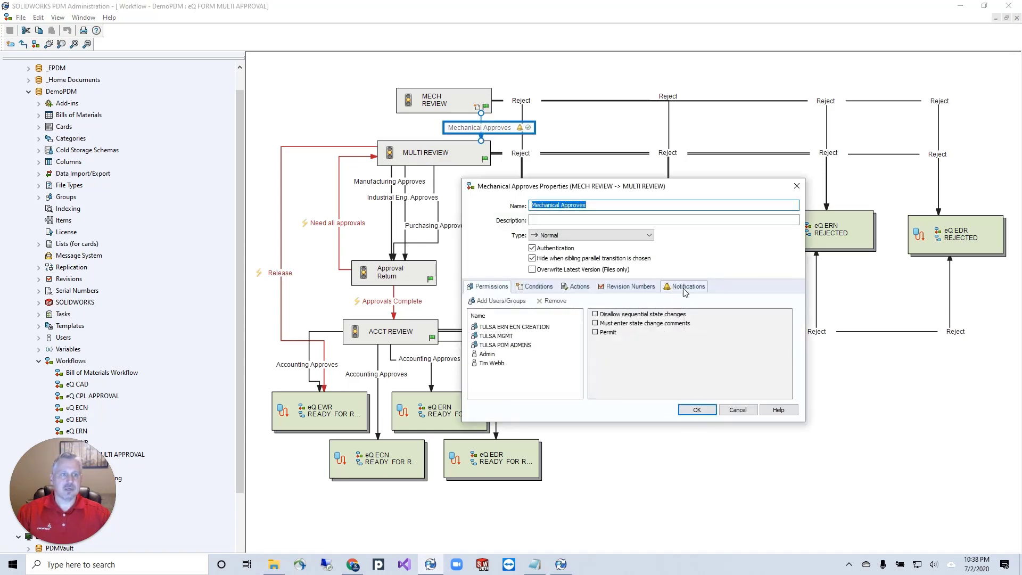
click(685, 287)
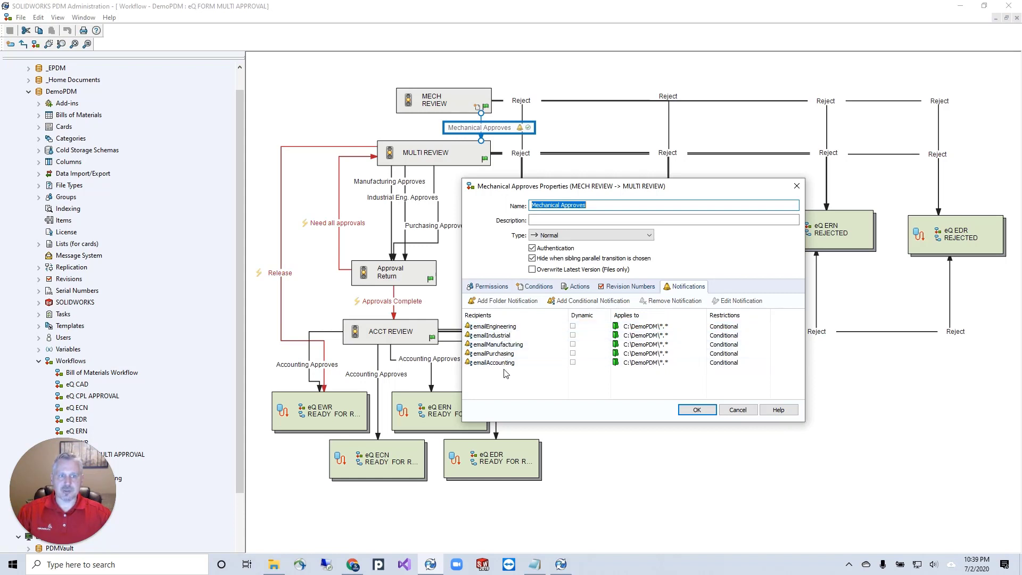
double_click(505, 327)
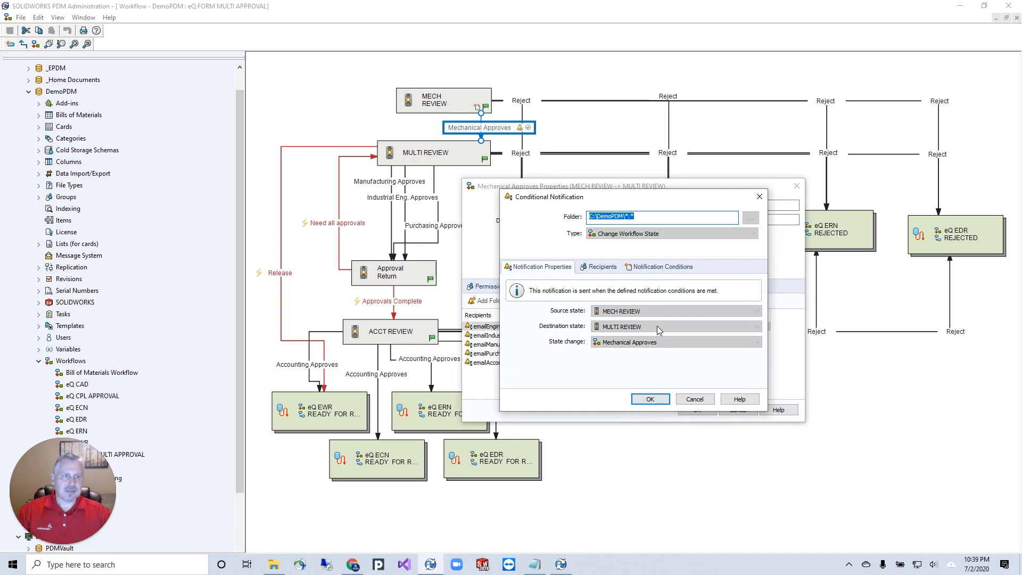
Switch to Card Editor and inspect the properties of the Mech Eng. Approval email notification droplist on the eQ EWR DataCard.
click(561, 564)
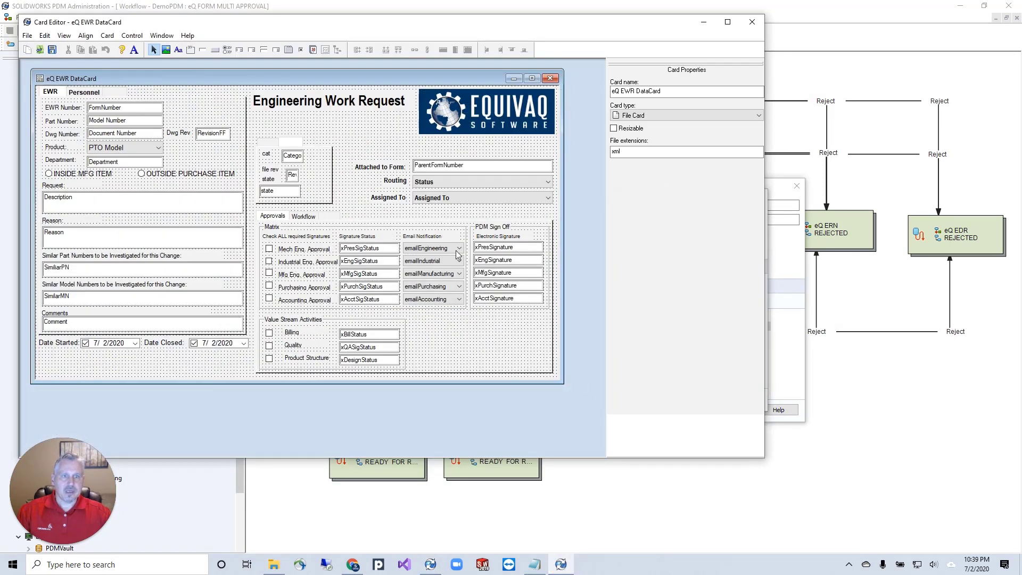
click(442, 248)
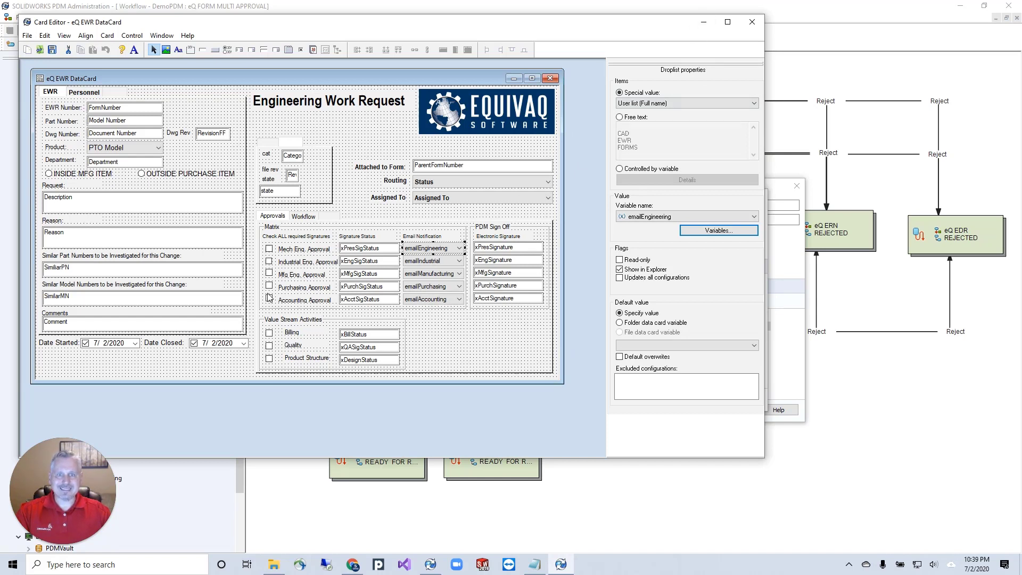
click(703, 22)
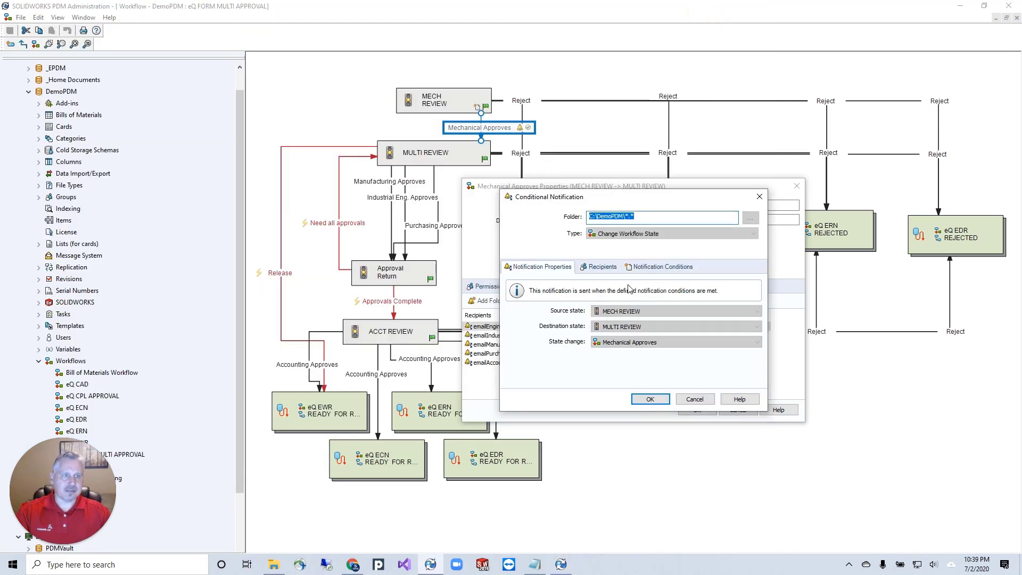
Back in PDM Administration, review the conditions and recipients of the emailEngineering notification, and close it.
click(661, 266)
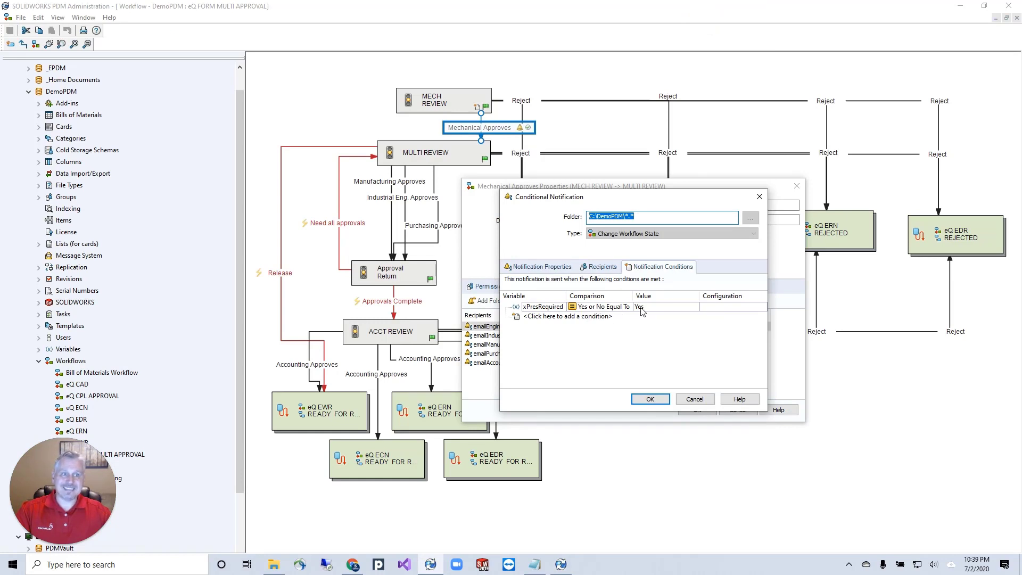
click(600, 266)
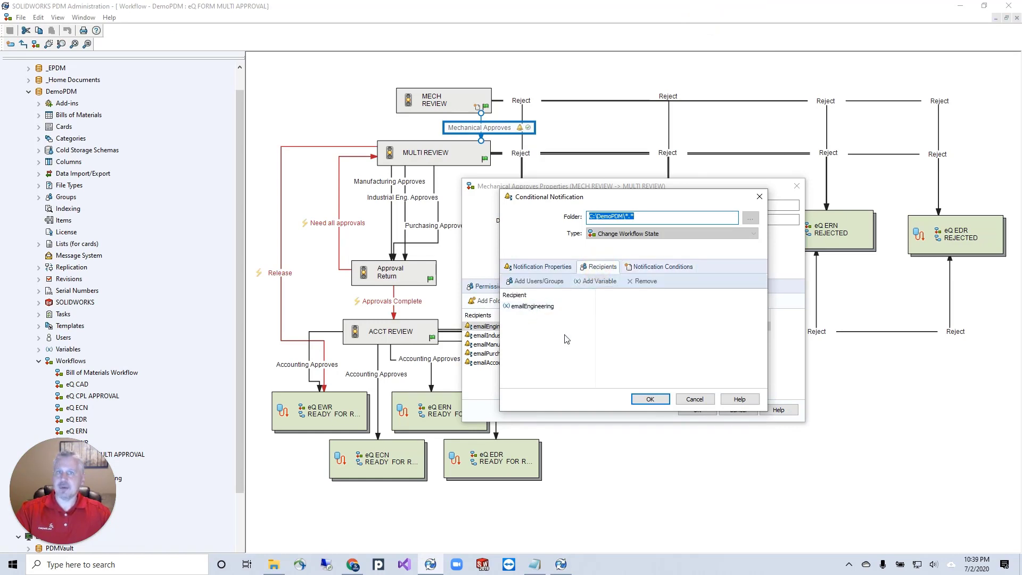
click(654, 399)
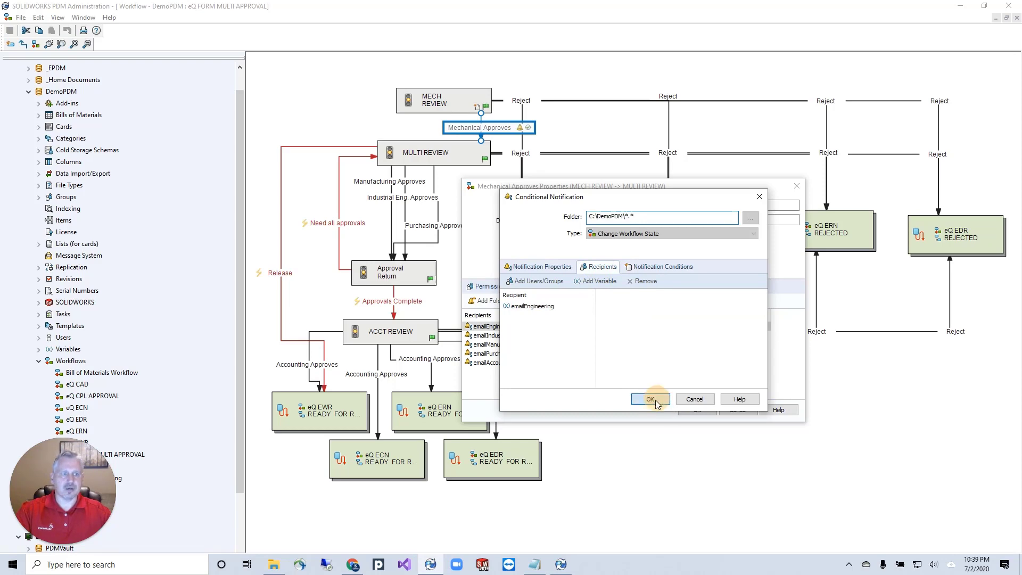
In Card Editor, examine the variable definition behind the Mech Eng. Approval checkbox, and minimize the eQ EWR DataCard and the editor.
click(561, 565)
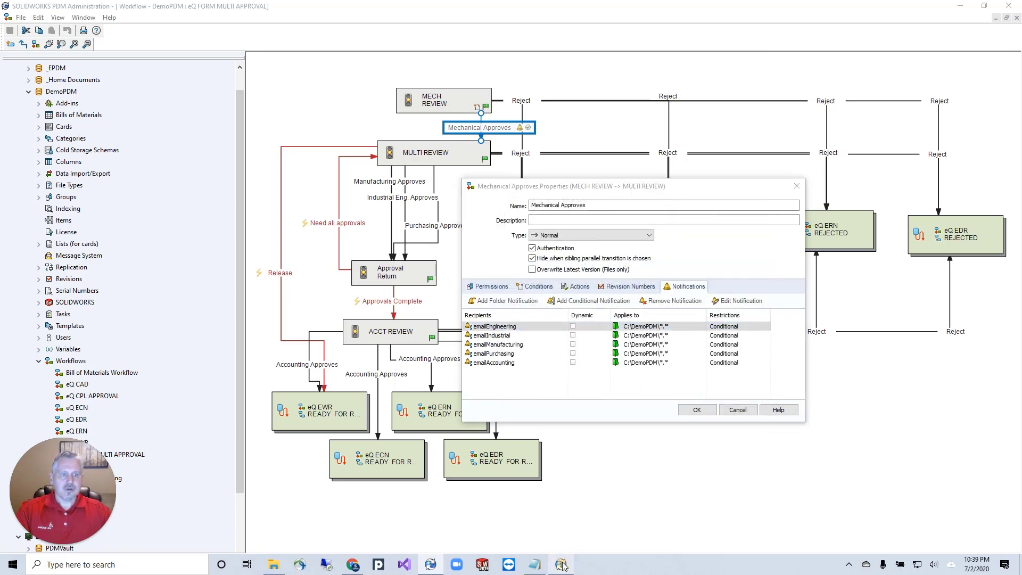
click(269, 249)
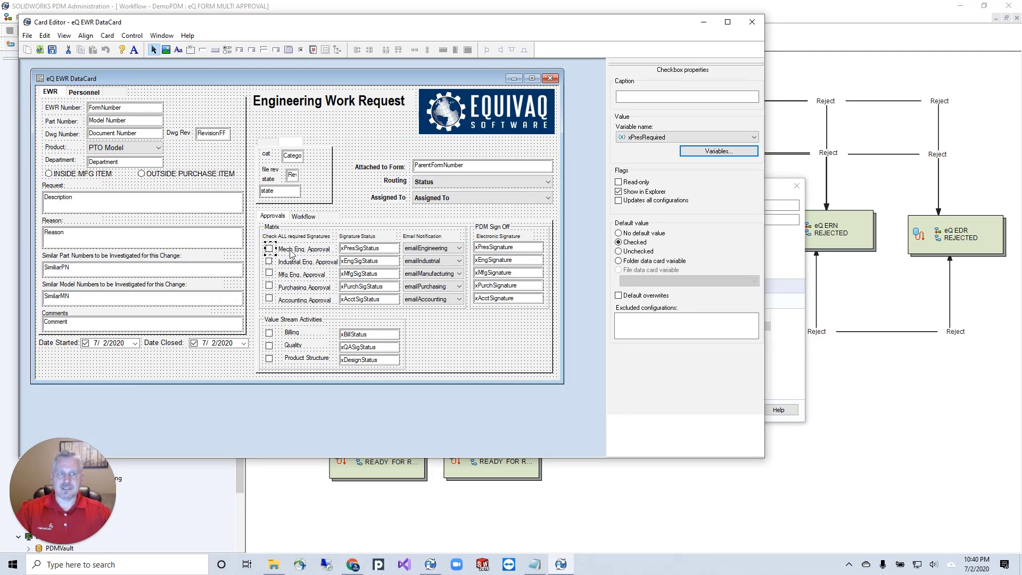
click(692, 152)
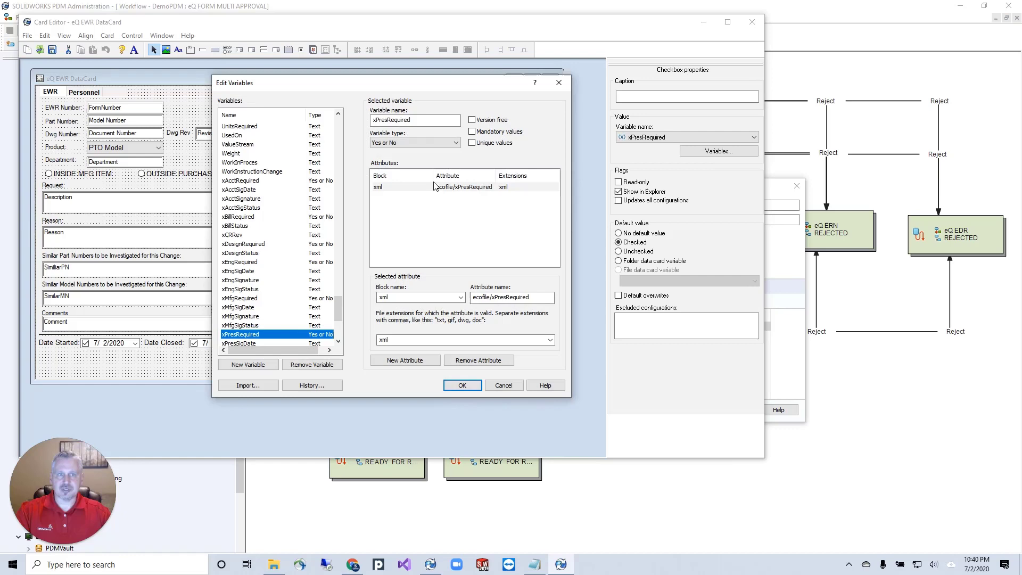
key(Return)
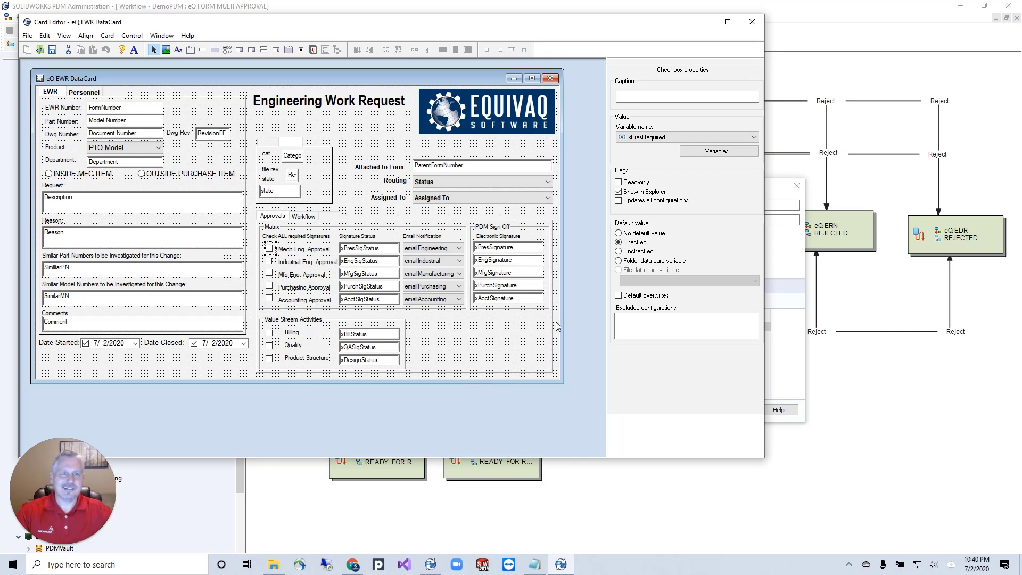
click(515, 79)
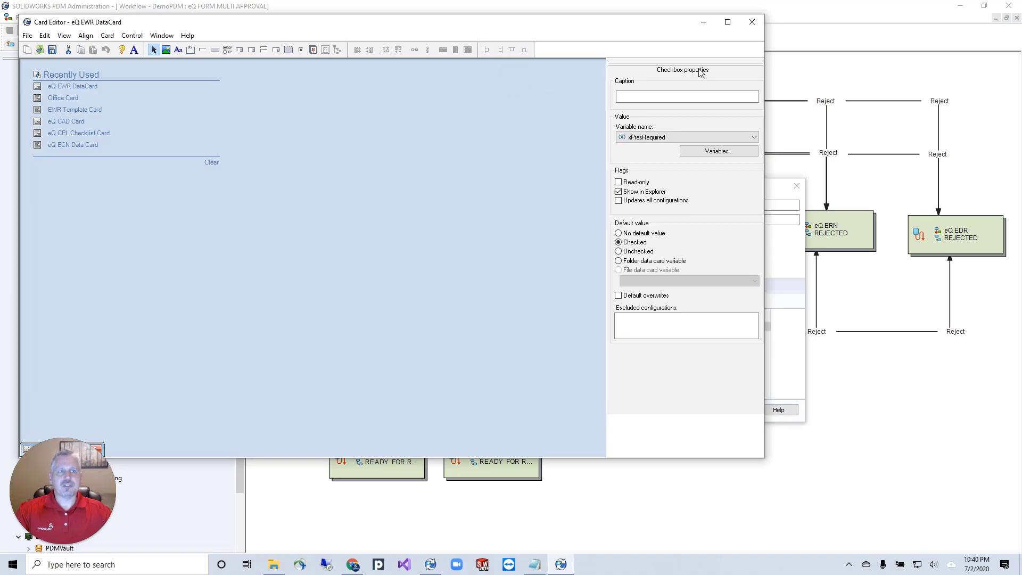
click(704, 22)
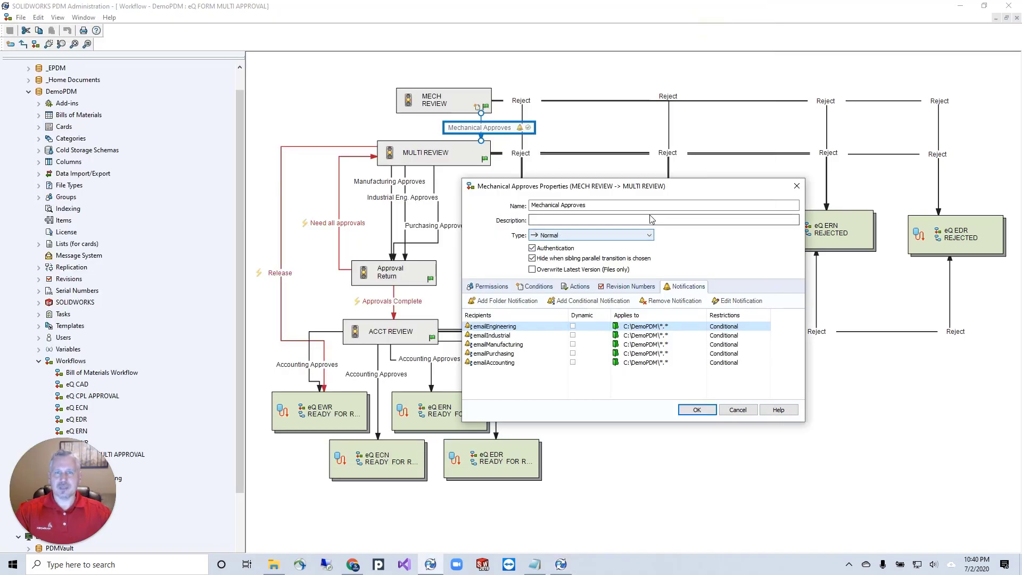